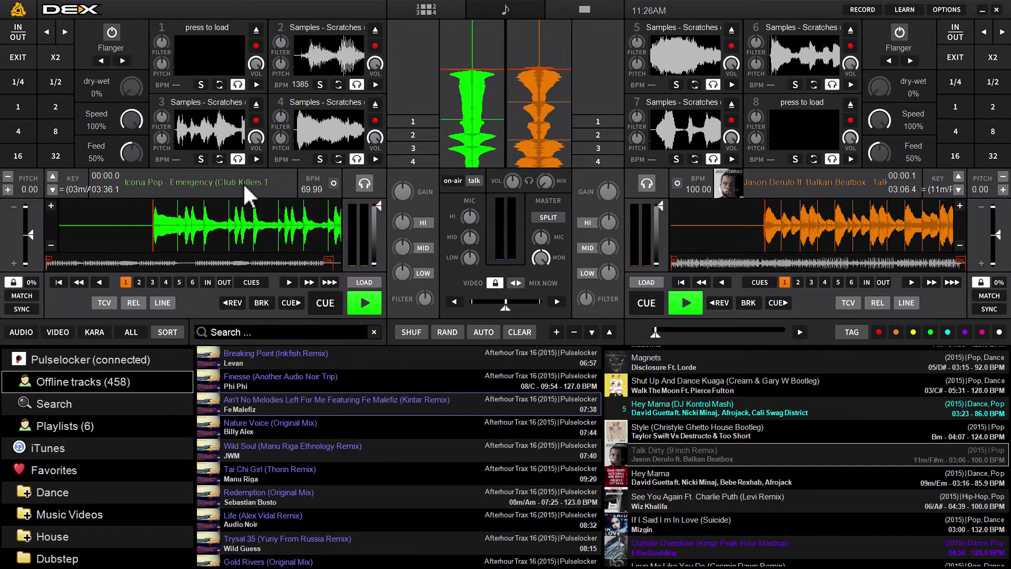
# Close PCDJ DEX 3 and confirm the exit prompt.
pyautogui.click(995, 10)
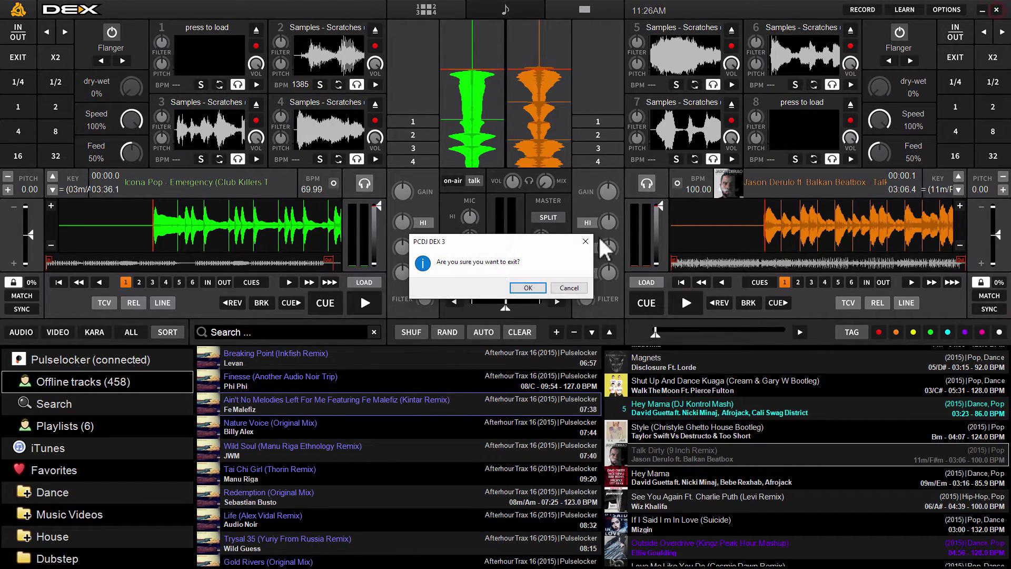
pyautogui.click(538, 286)
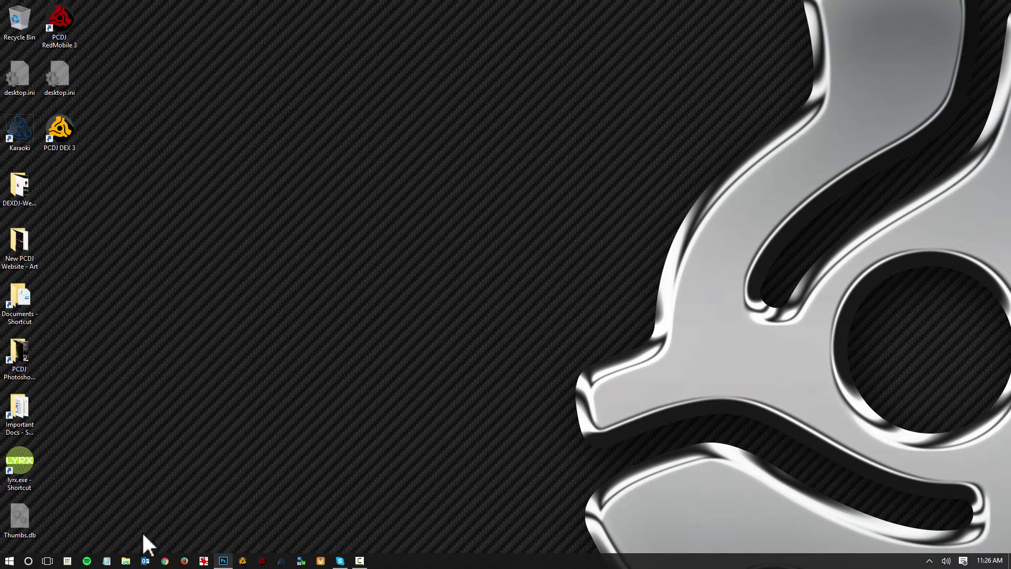
# In a new File Explorer window, browse to C:\Program Files (x86)\PCDJ\DEX3\skins.
pyautogui.press('super+e')
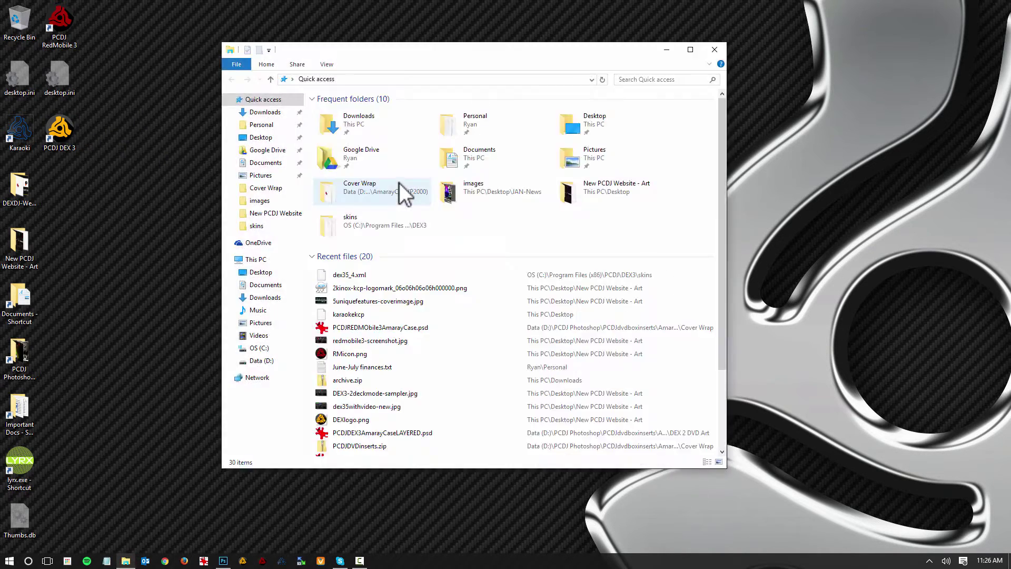
pyautogui.click(258, 348)
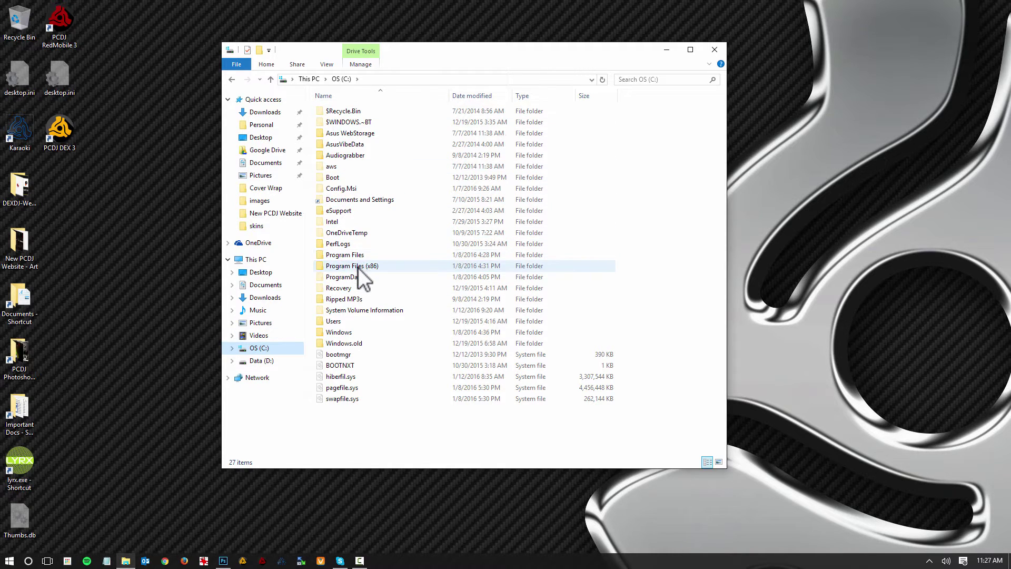
pyautogui.doubleClick(328, 264)
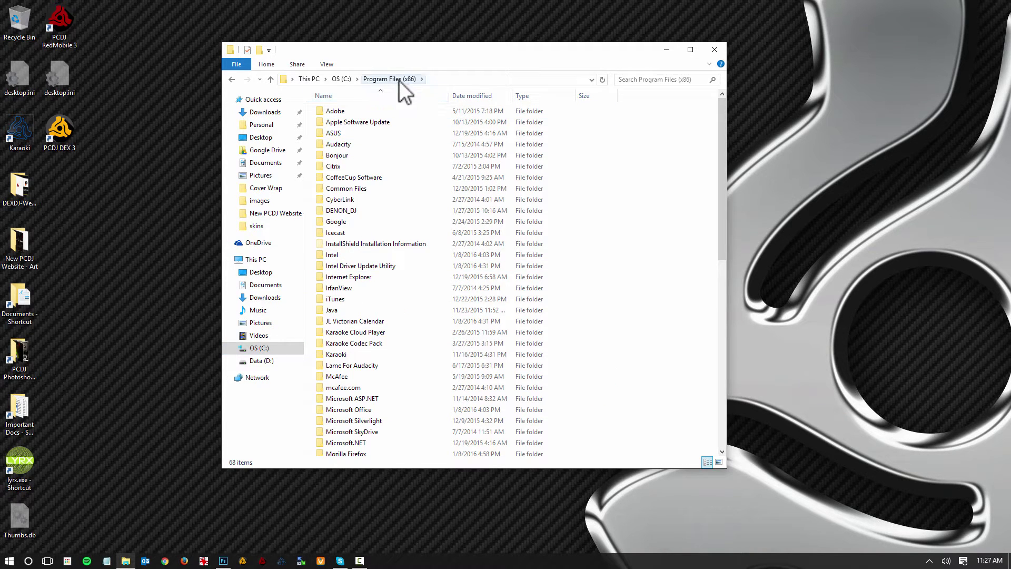
pyautogui.scroll(-5, 410, 282)
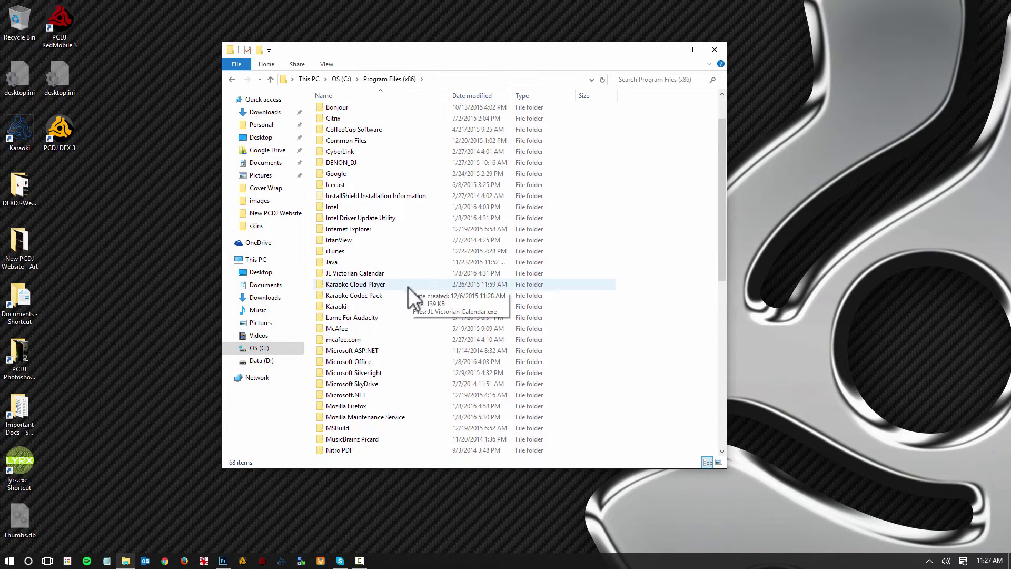
pyautogui.scroll(-7, 406, 297)
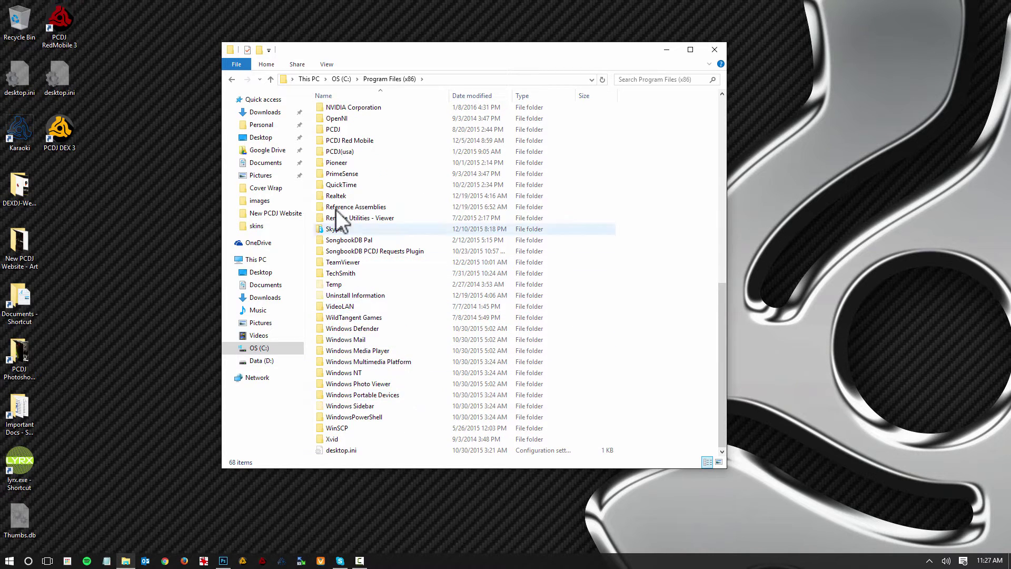
pyautogui.scroll(1, 339, 195)
pyautogui.doubleClick(333, 141)
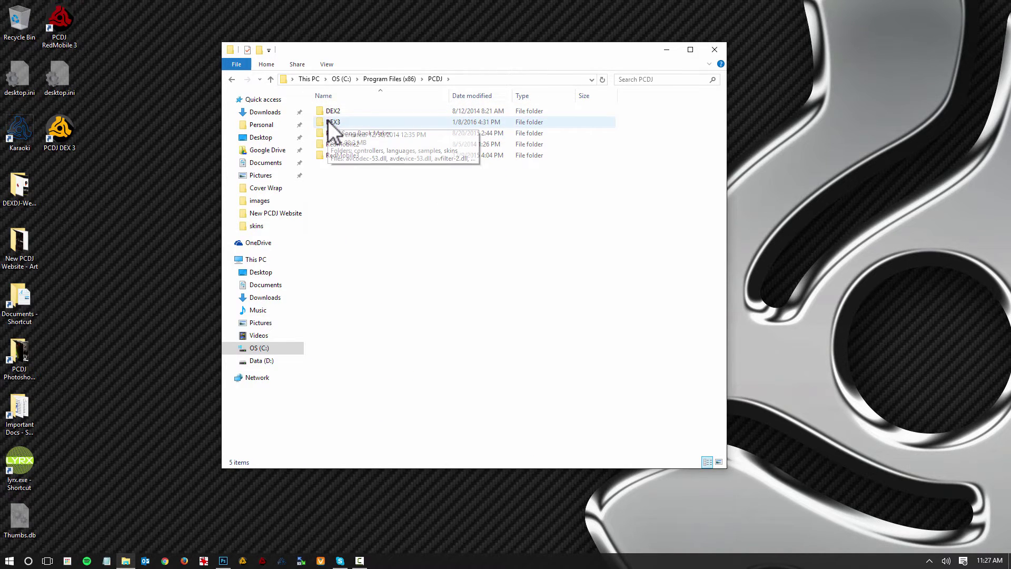
pyautogui.doubleClick(327, 122)
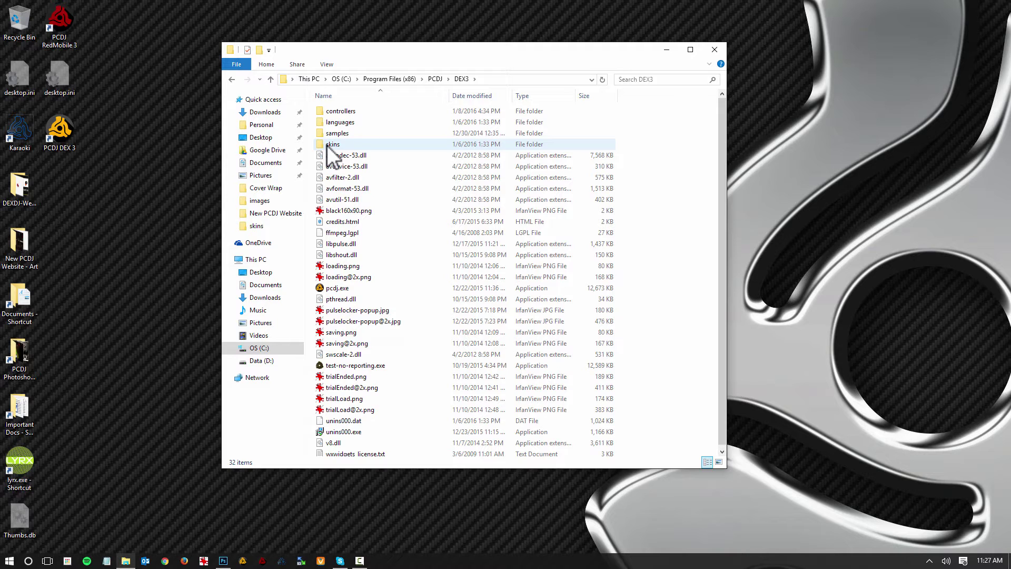
pyautogui.doubleClick(327, 144)
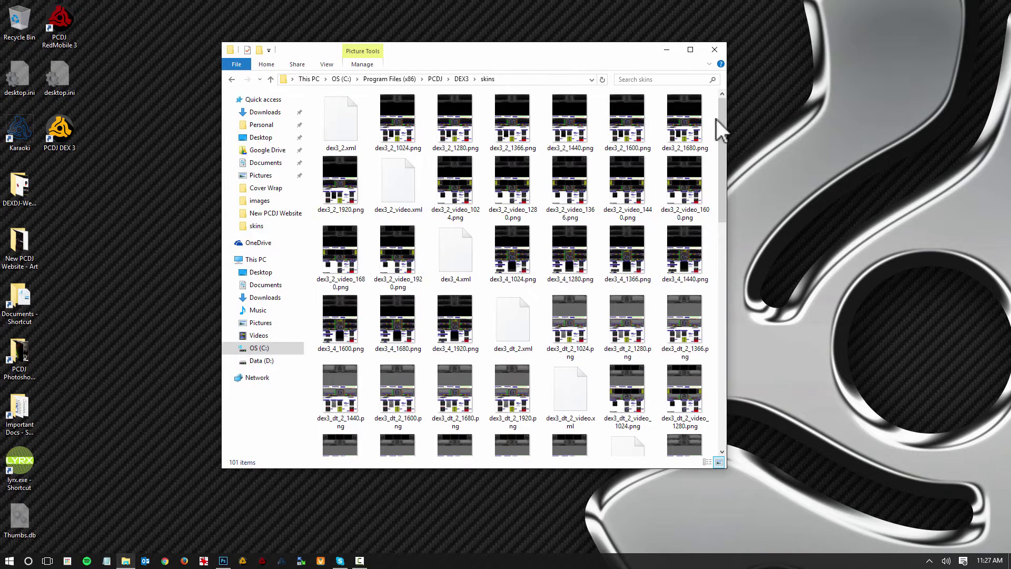
pyautogui.moveTo(722, 129); pyautogui.dragTo(717, 104)
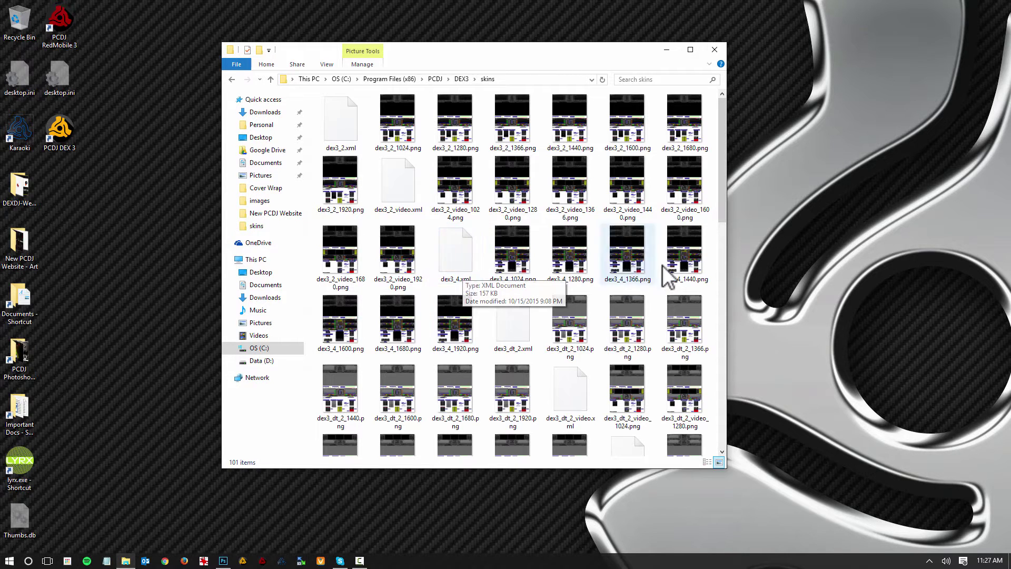
pyautogui.moveTo(720, 149); pyautogui.dragTo(716, 322)
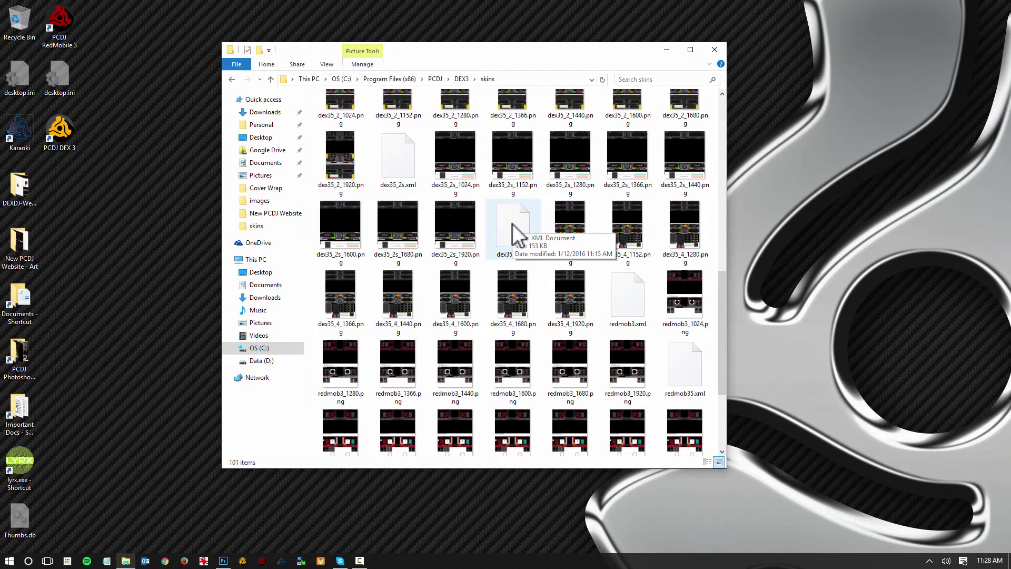
# Open dex35_4.xml with Notepad from its Open with menu.
pyautogui.rightClick(513, 224)
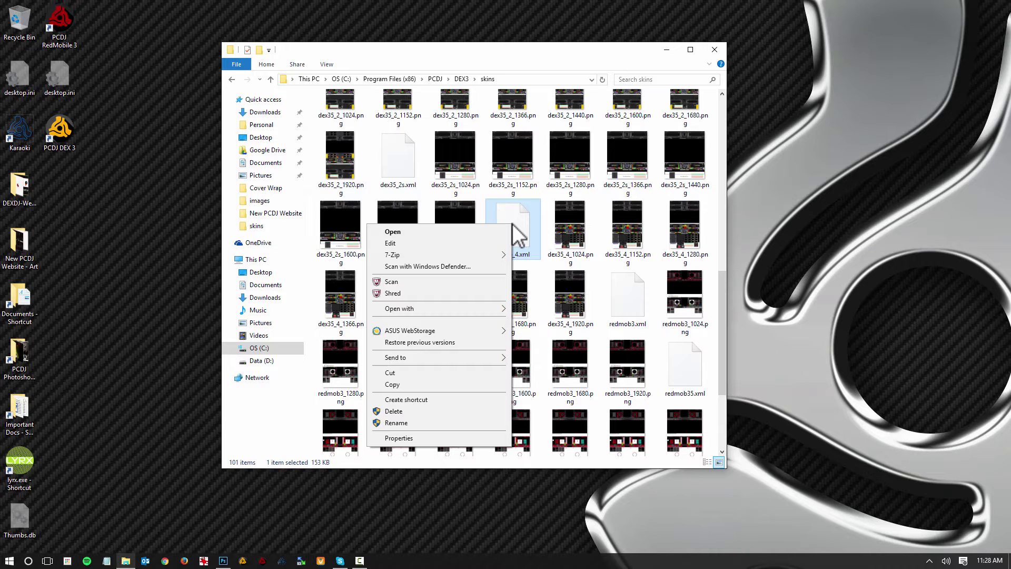
pyautogui.click(524, 215)
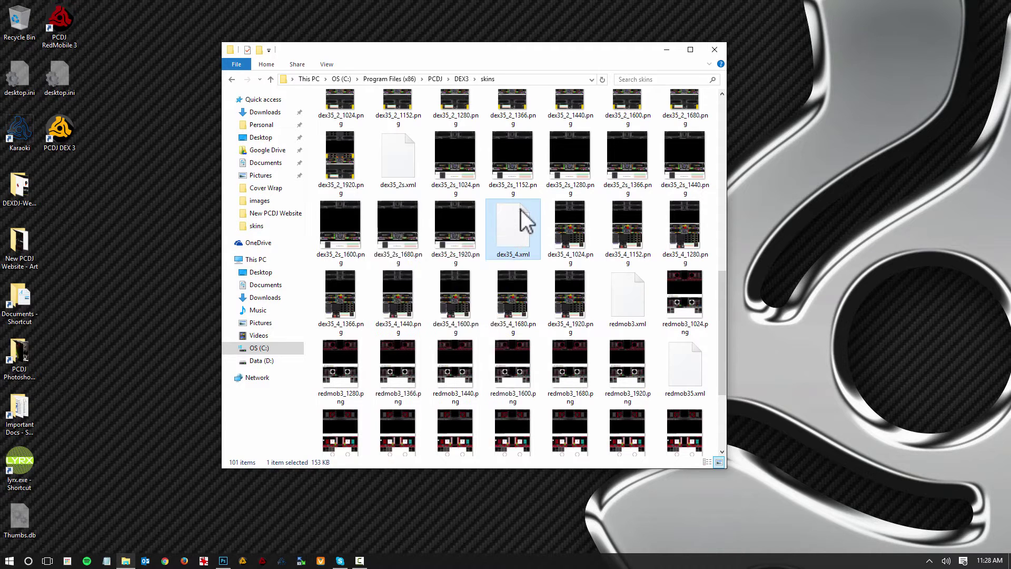
pyautogui.rightClick(520, 208)
pyautogui.click(522, 218)
pyautogui.rightClick(505, 224)
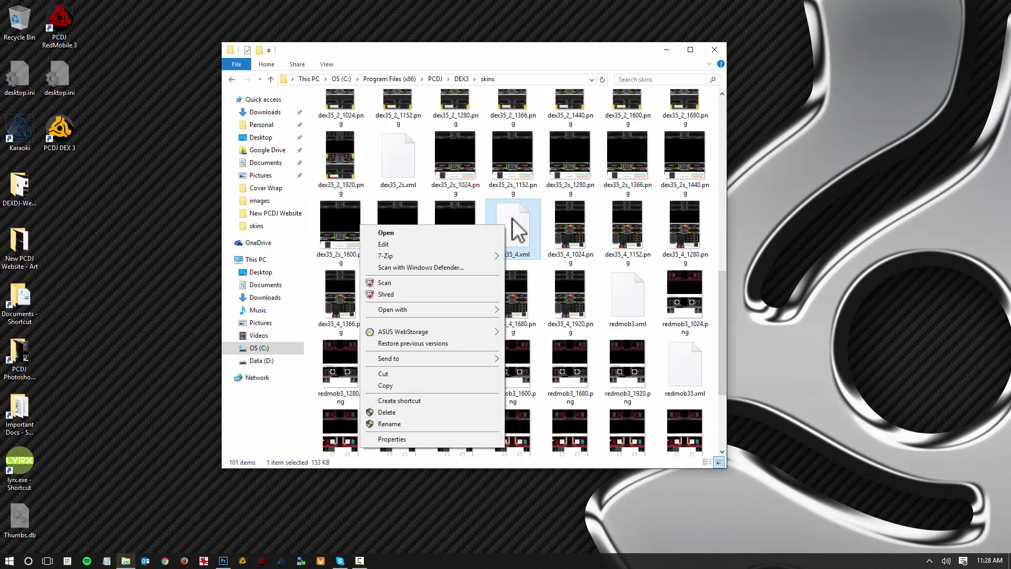
pyautogui.click(514, 222)
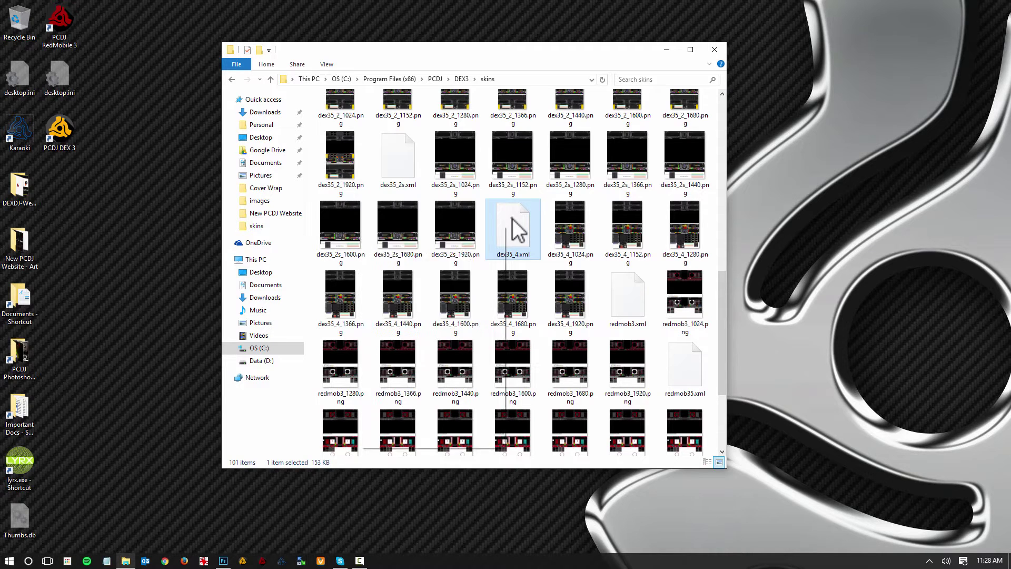
pyautogui.rightClick(512, 220)
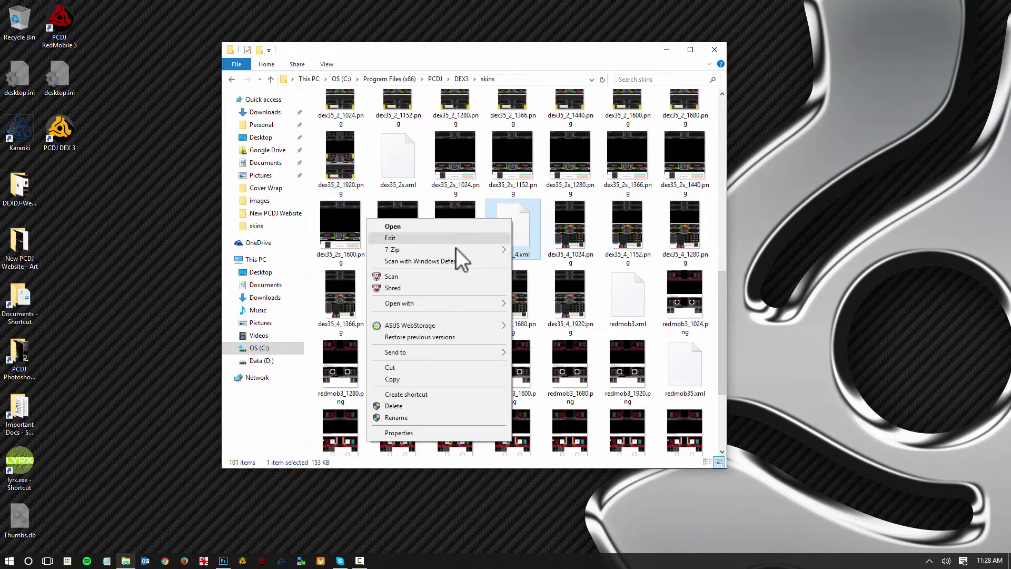
pyautogui.moveTo(431, 304)
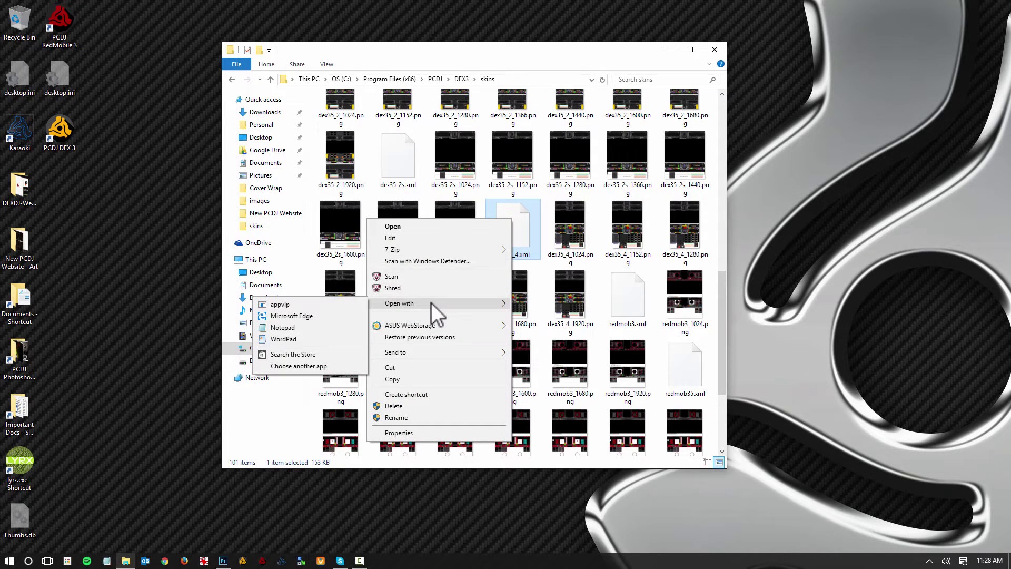
pyautogui.click(289, 328)
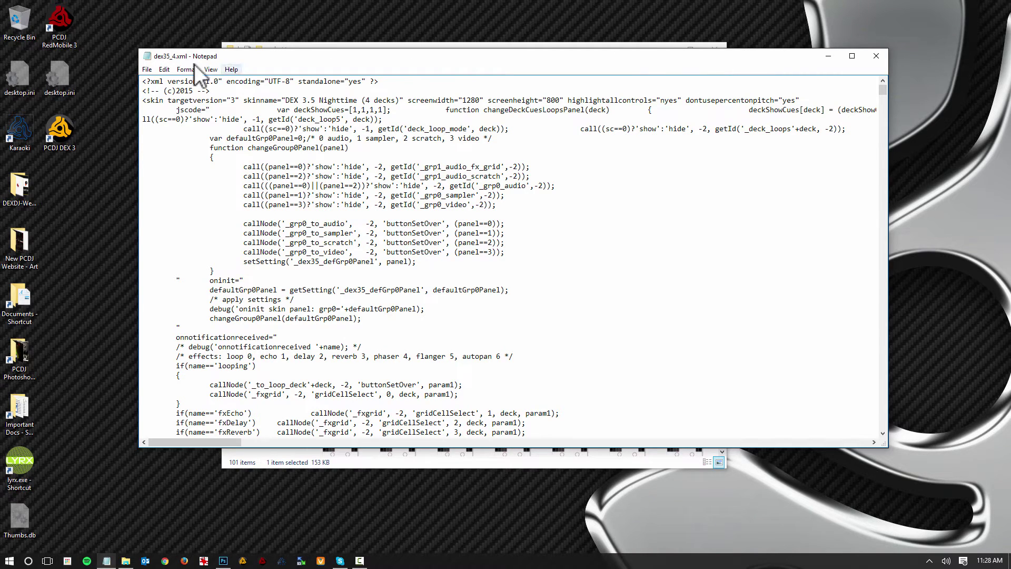
# Resize the Notepad window to fill the screen.
pyautogui.moveTo(282, 49); pyautogui.dragTo(282, 69)
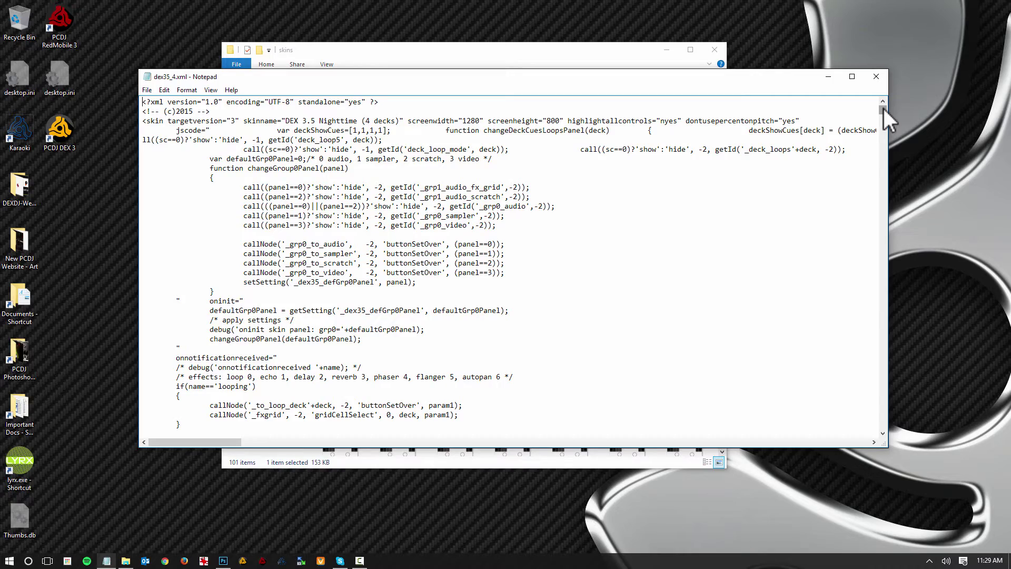
pyautogui.click(852, 79)
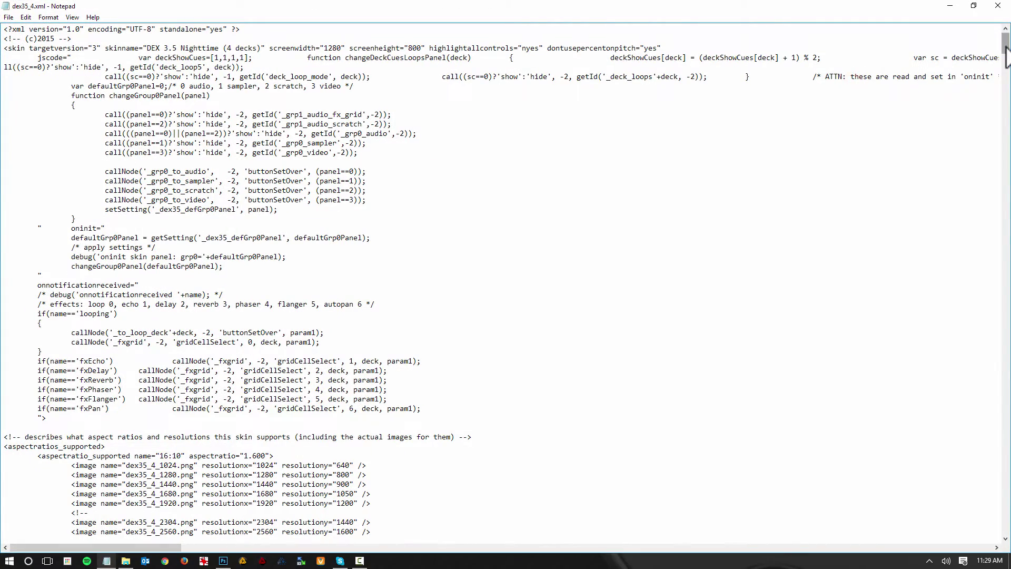
pyautogui.moveTo(1004, 46); pyautogui.dragTo(1000, 154)
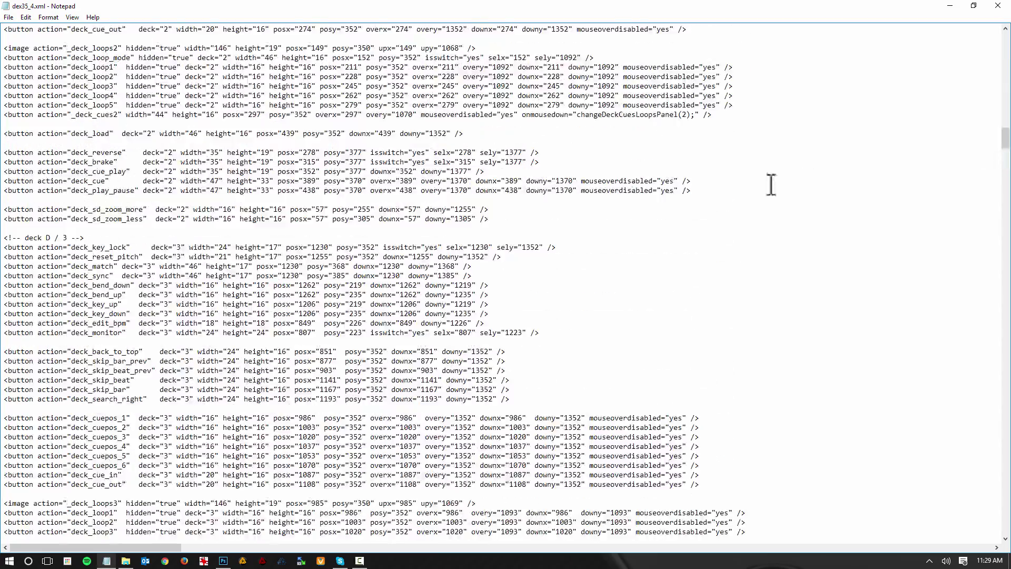
# Scroll down to the SoundDisplay comment block and highlight its header lines.
pyautogui.scroll(-2, 552, 248)
pyautogui.scroll(-13, 553, 247)
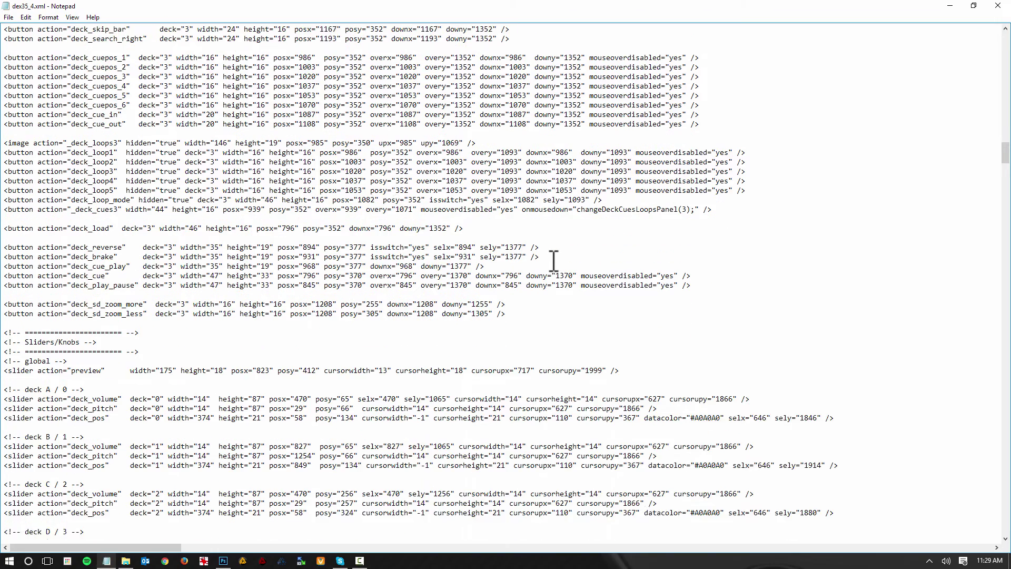
pyautogui.scroll(-8, 557, 264)
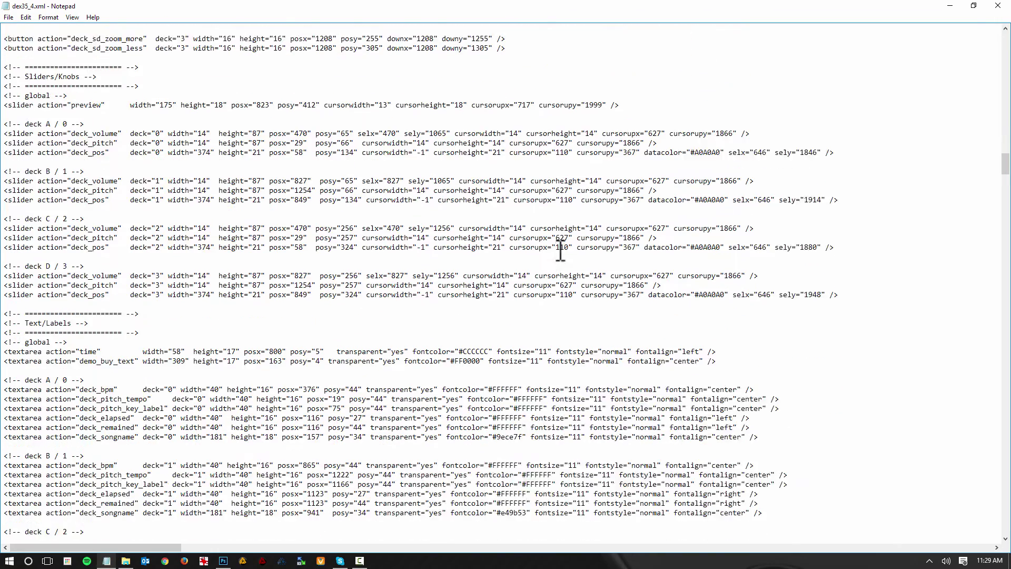
pyautogui.click(1004, 164)
pyautogui.moveTo(1003, 163); pyautogui.dragTo(1003, 194)
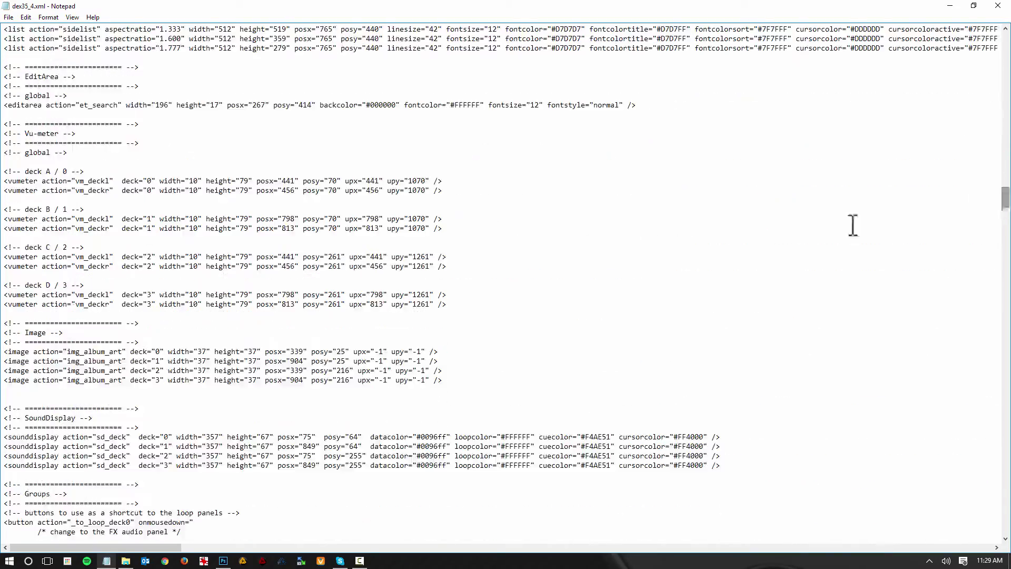
pyautogui.scroll(-5, 58, 422)
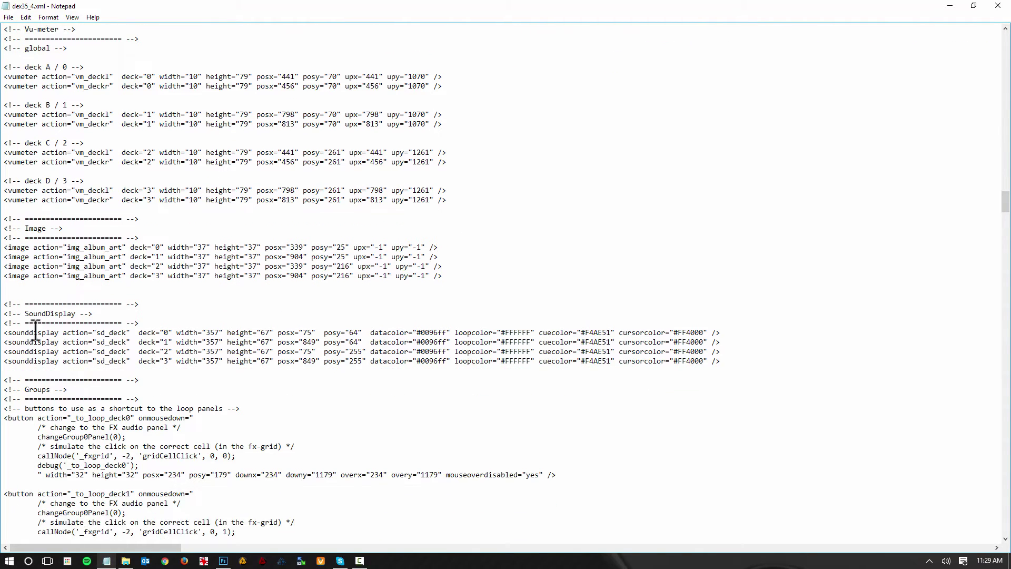
pyautogui.scroll(-1, 16, 315)
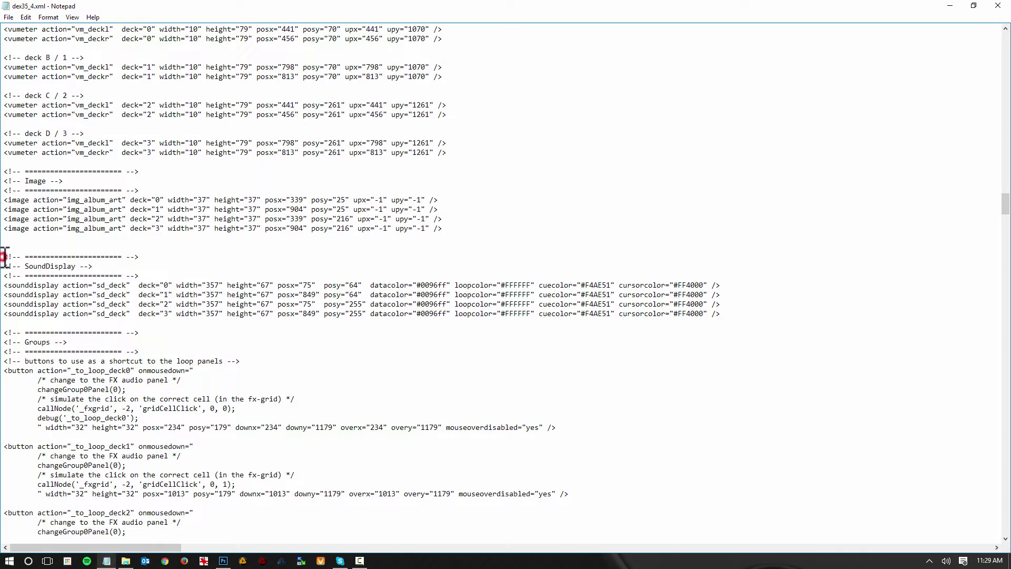
pyautogui.moveTo(4, 257); pyautogui.dragTo(768, 312)
pyautogui.click(178, 266)
pyautogui.click(370, 285)
pyautogui.moveTo(370, 284); pyautogui.dragTo(453, 284)
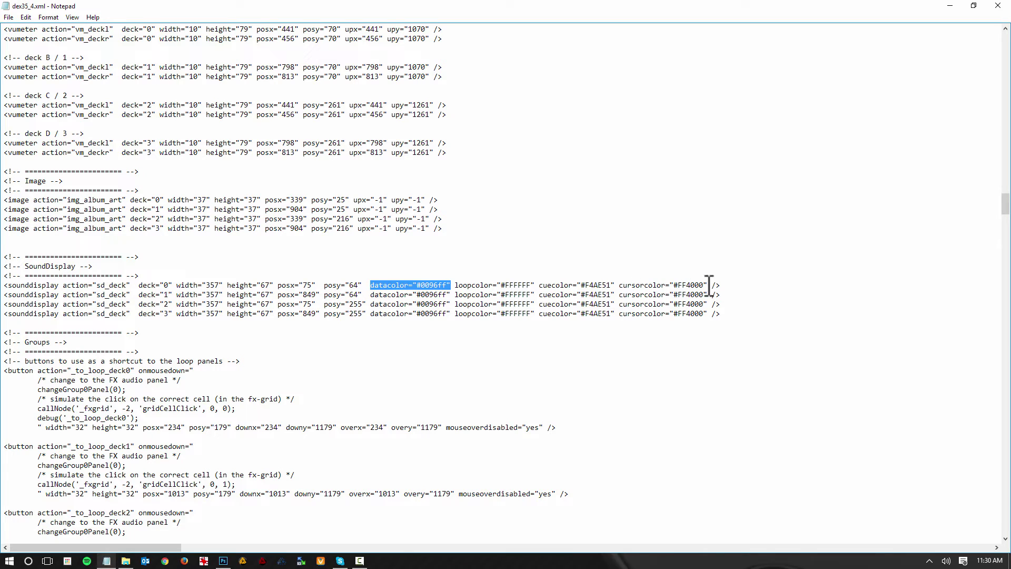
pyautogui.click(413, 289)
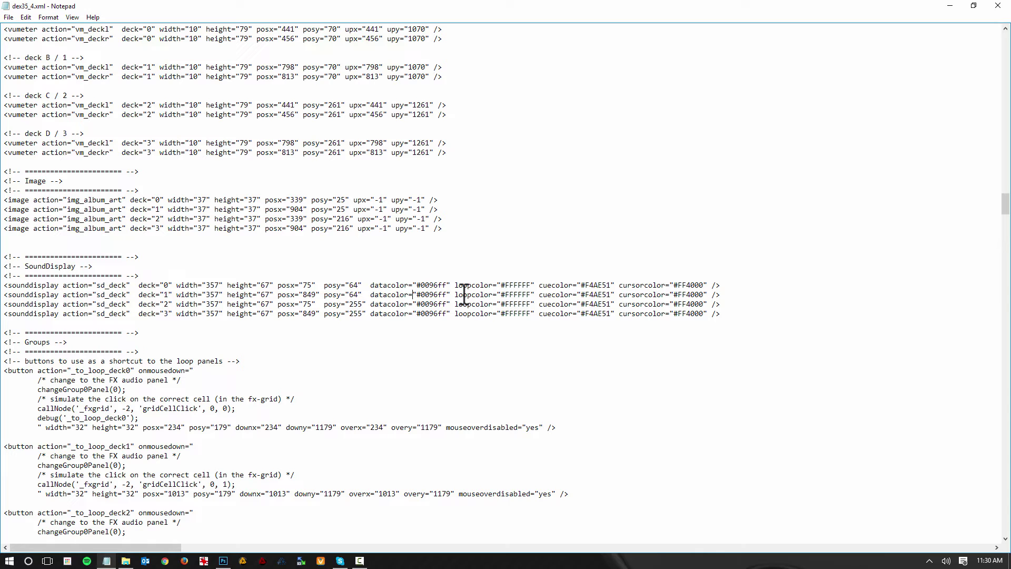
# In Photoshop's foreground Color Picker, set the colour to purple #fc00ff.
pyautogui.click(224, 562)
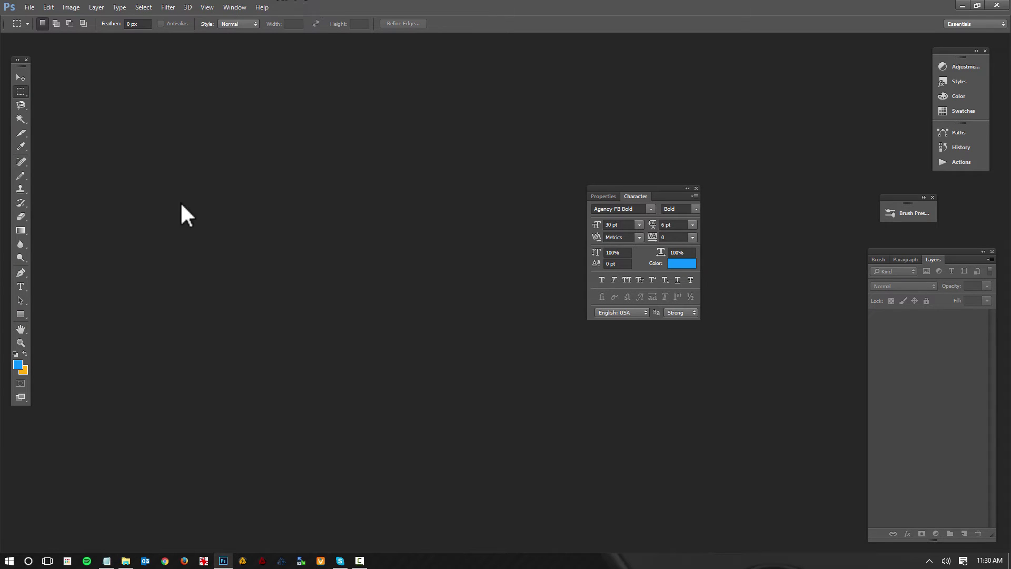
pyautogui.click(19, 365)
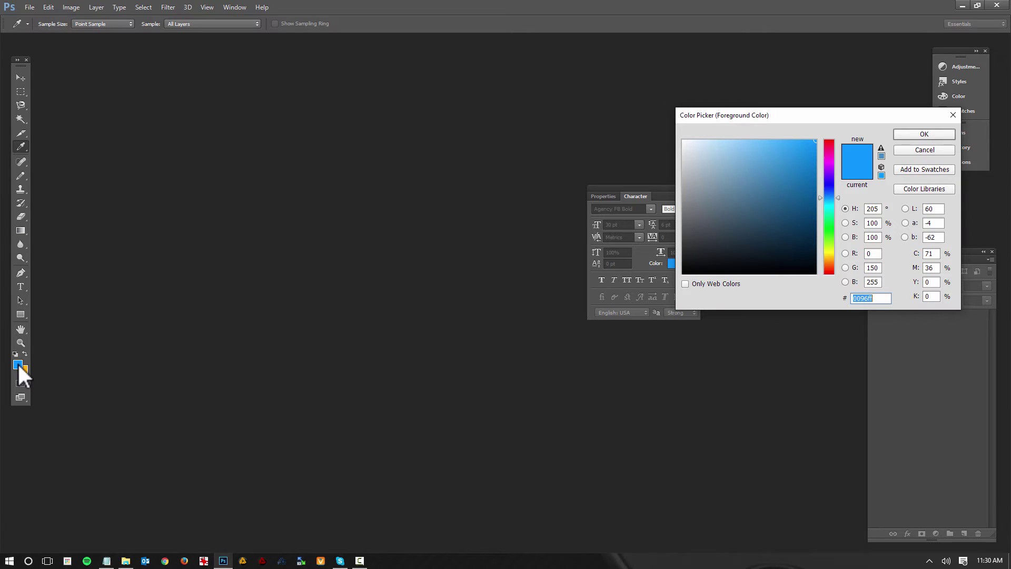
pyautogui.moveTo(845, 115); pyautogui.dragTo(371, 182)
pyautogui.moveTo(355, 266); pyautogui.dragTo(355, 276)
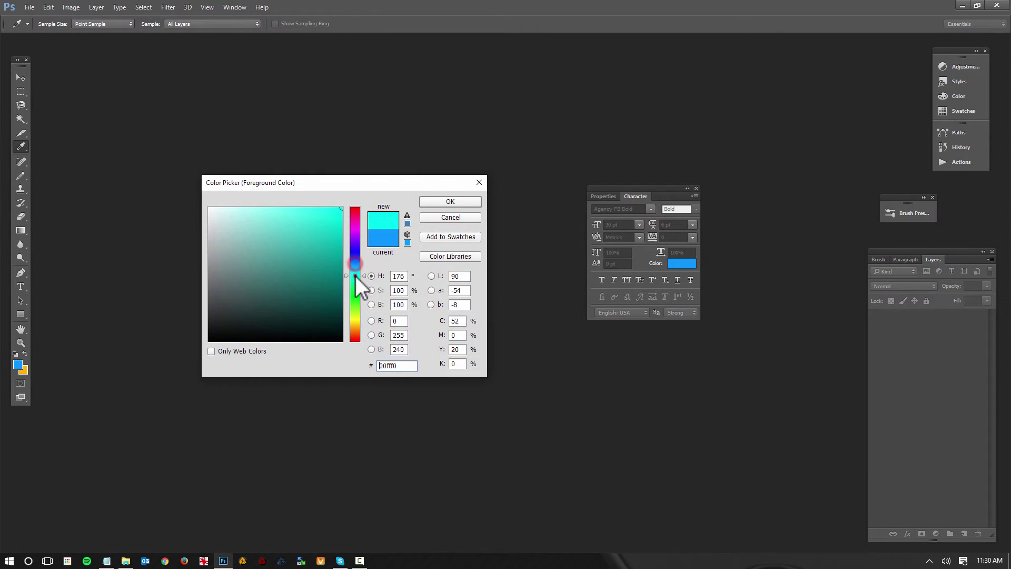
pyautogui.click(358, 230)
pyautogui.moveTo(358, 230); pyautogui.dragTo(360, 228)
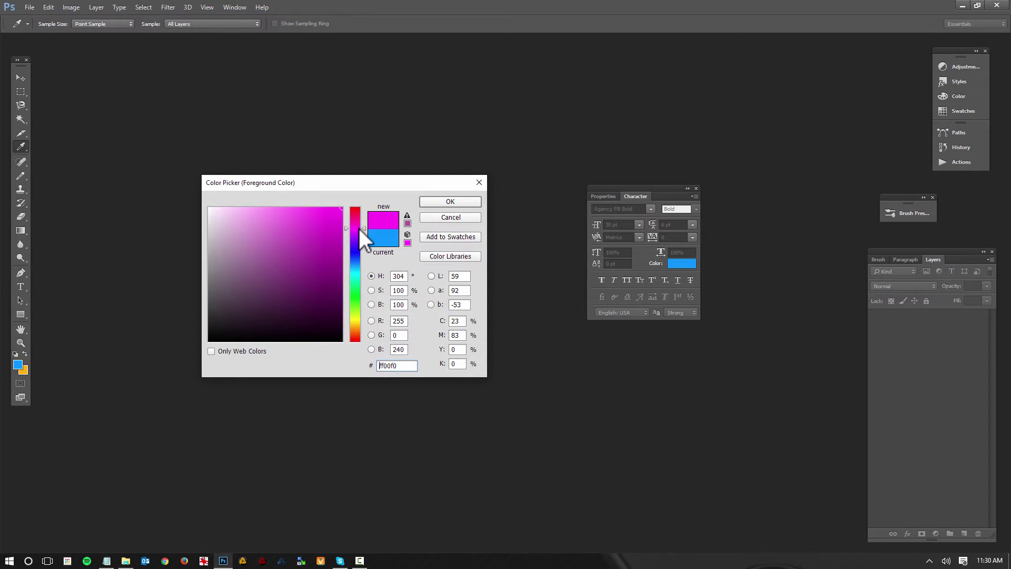
pyautogui.click(363, 225)
pyautogui.moveTo(363, 226)
pyautogui.mouseDown()
pyautogui.moveTo(365, 241)
pyautogui.moveTo(363, 229)
pyautogui.mouseUp()
# Copy the fc00ff hex code, accept the colour, and minimize Photoshop.
pyautogui.moveTo(405, 365); pyautogui.dragTo(367, 364)
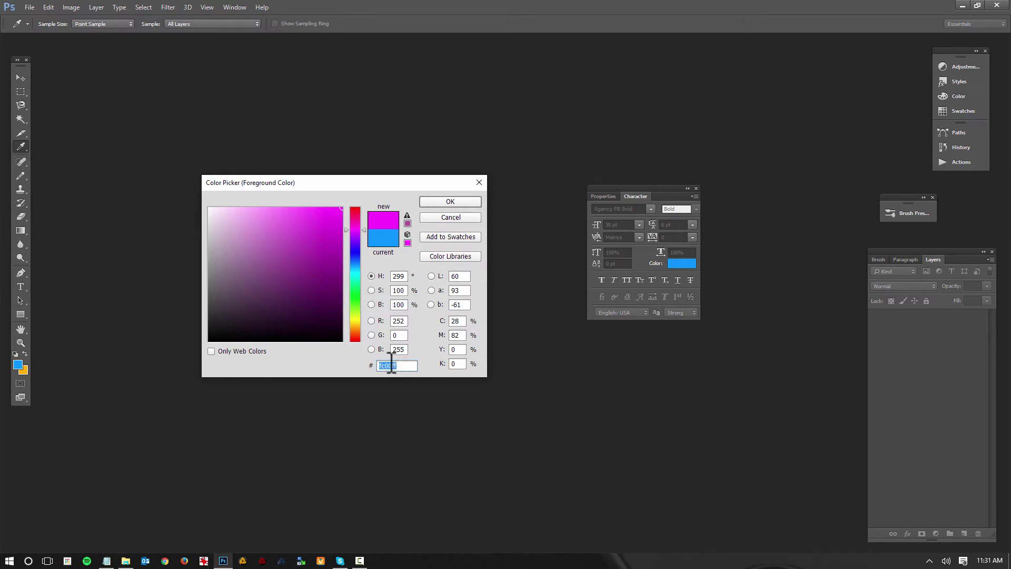
pyautogui.rightClick(390, 365)
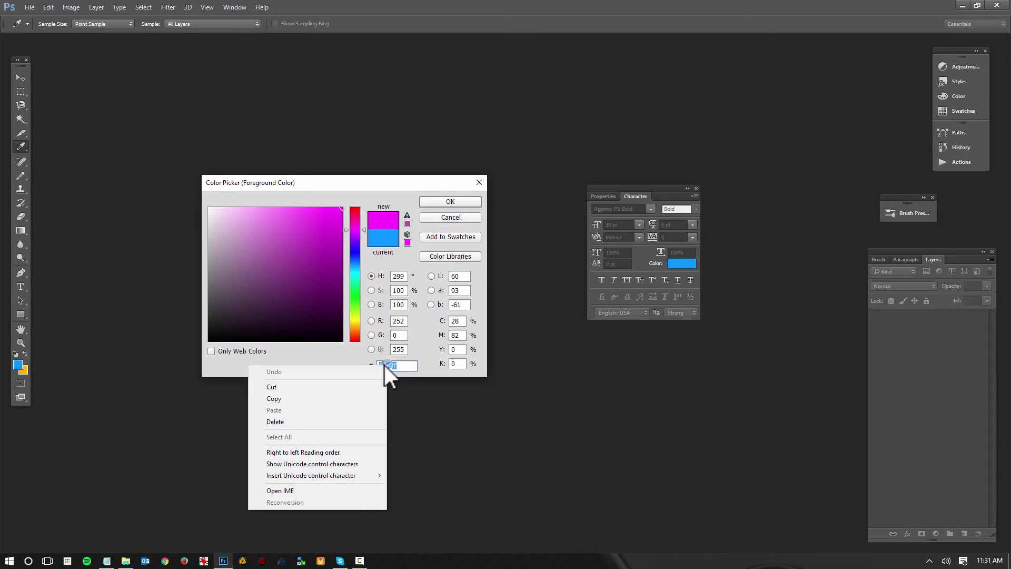
pyautogui.click(314, 395)
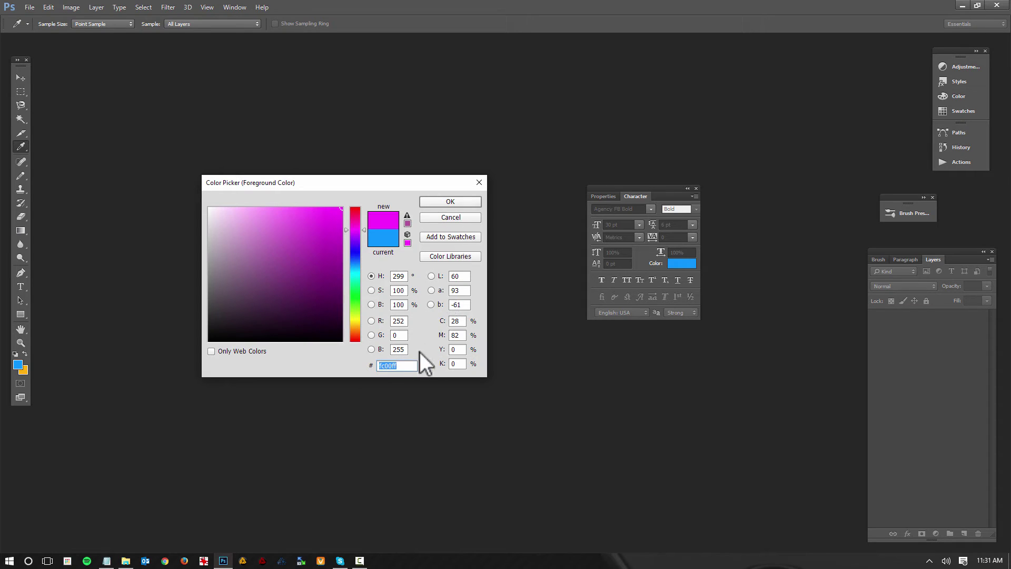
pyautogui.rightClick(379, 365)
pyautogui.click(320, 398)
pyautogui.click(469, 198)
pyautogui.click(962, 5)
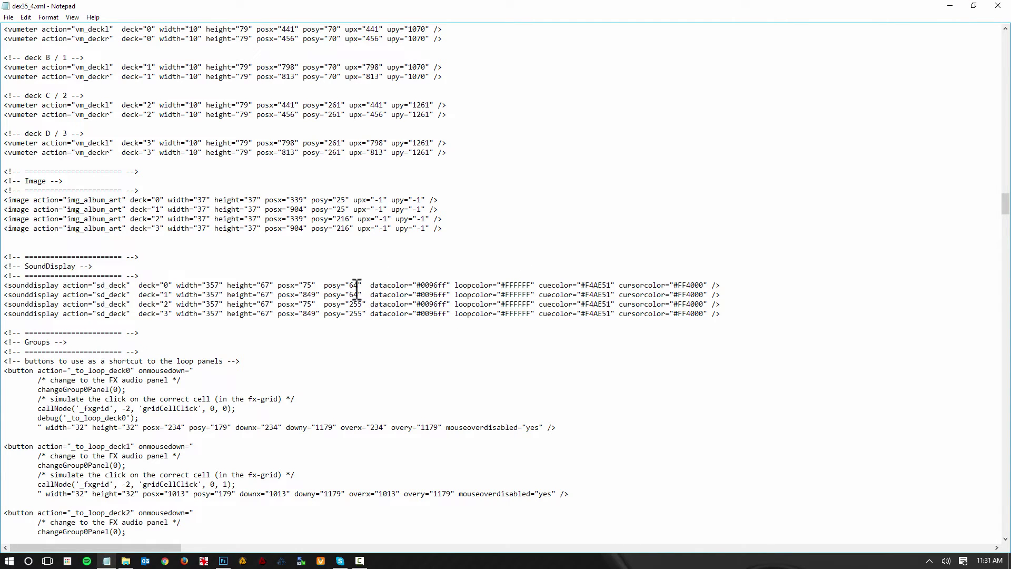
# Replace deck 0's datacolor value 0096ff with the pasted fc00ff.
pyautogui.click(421, 285)
pyautogui.moveTo(423, 285); pyautogui.dragTo(444, 285)
pyautogui.rightClick(443, 285)
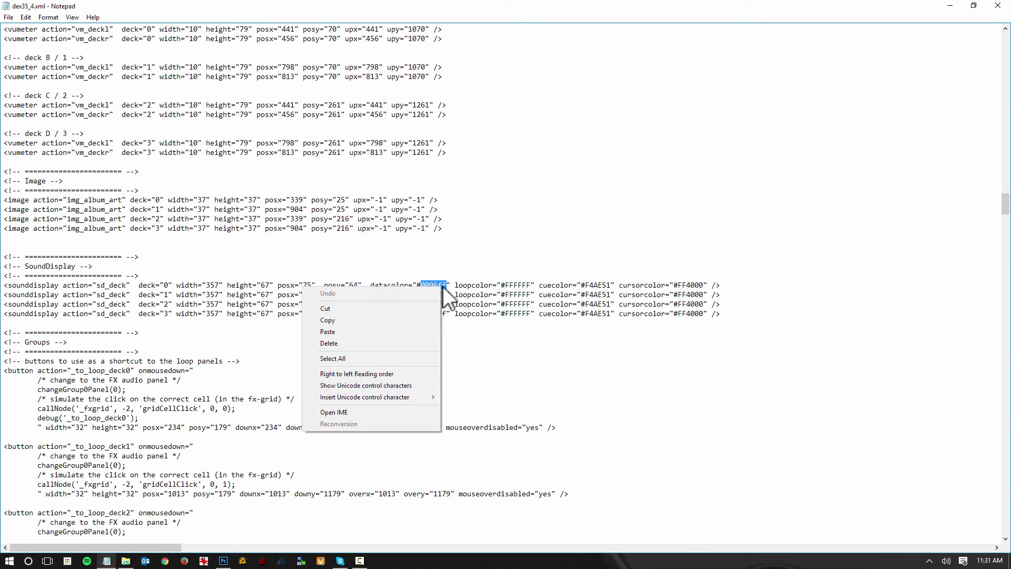
pyautogui.click(465, 285)
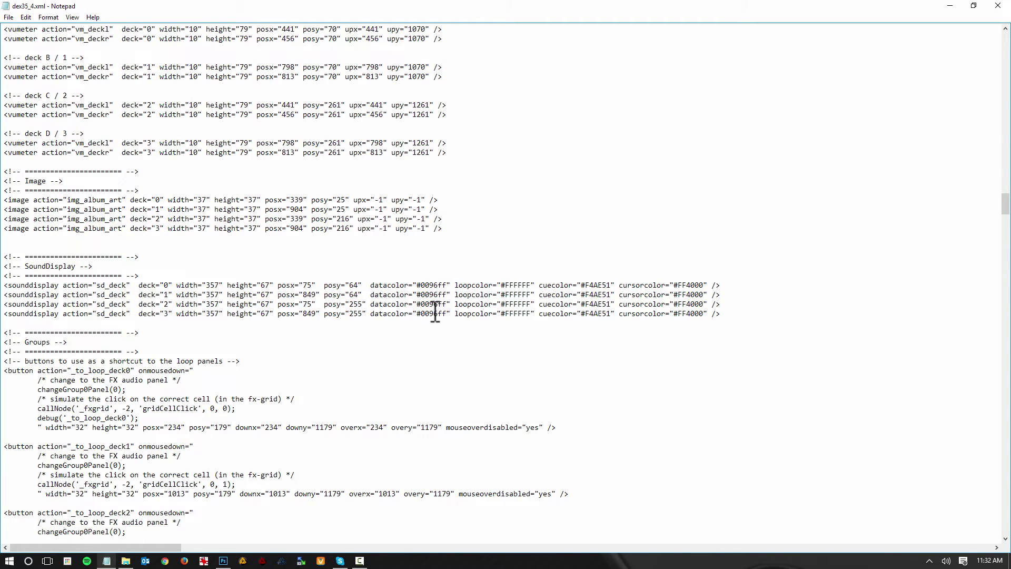
pyautogui.moveTo(448, 284); pyautogui.dragTo(424, 285)
pyautogui.rightClick(426, 285)
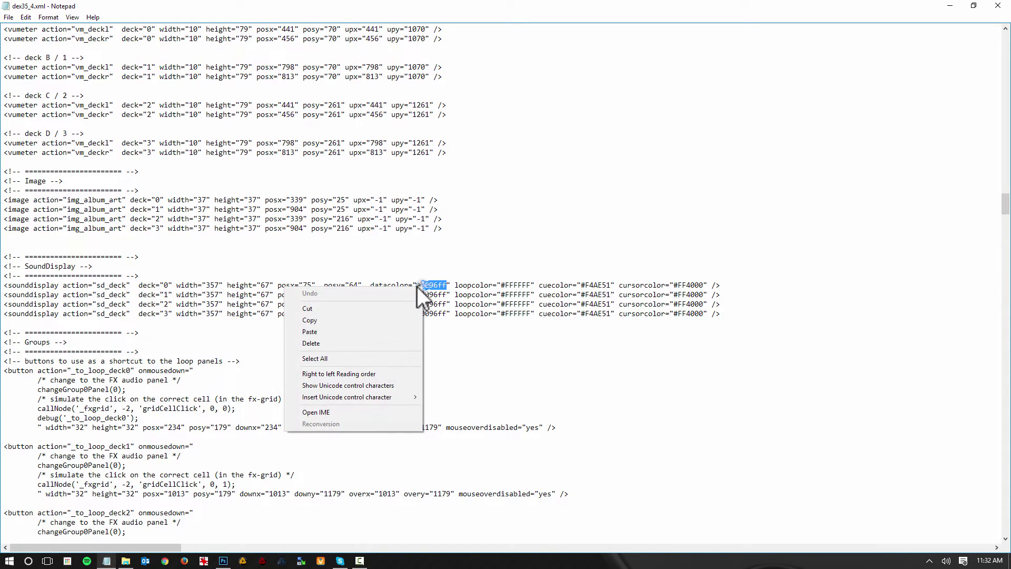
pyautogui.click(367, 333)
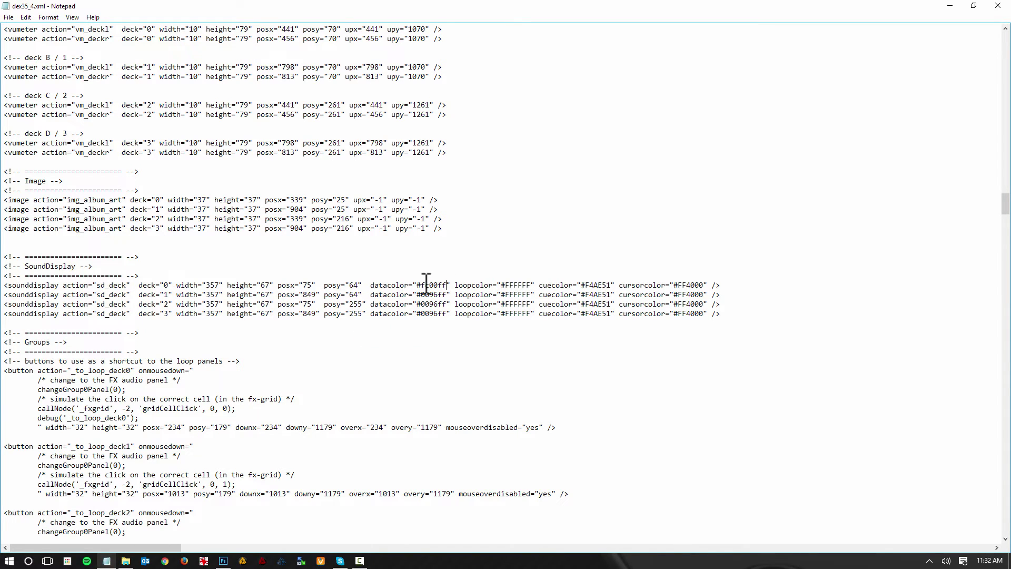
# Paste fc00ff over the 0096ff datacolor of decks 1, 2 and 3.
pyautogui.moveTo(447, 294); pyautogui.dragTo(425, 292)
pyautogui.rightClick(428, 293)
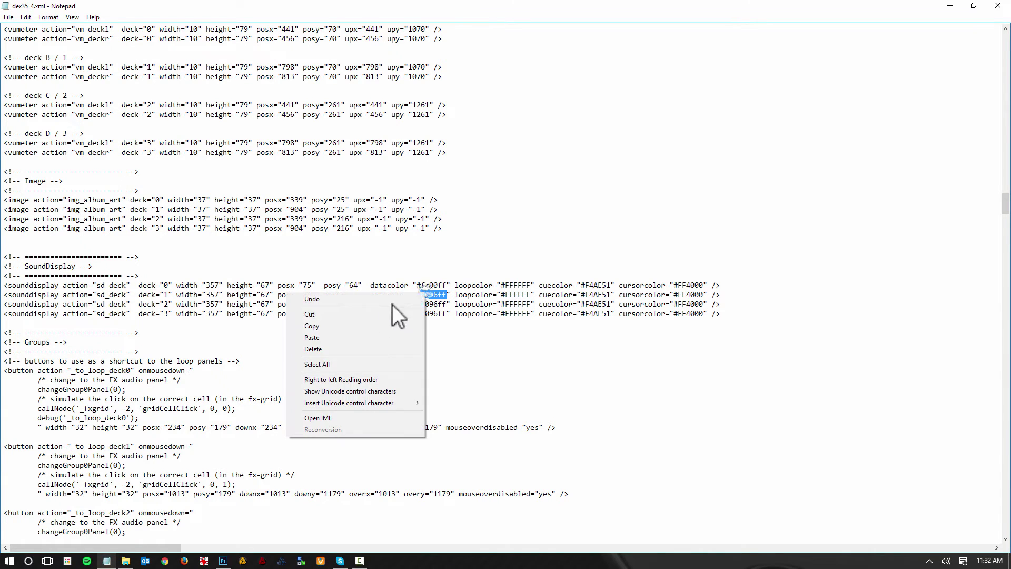
pyautogui.click(367, 332)
pyautogui.moveTo(447, 303); pyautogui.dragTo(425, 305)
pyautogui.rightClick(427, 304)
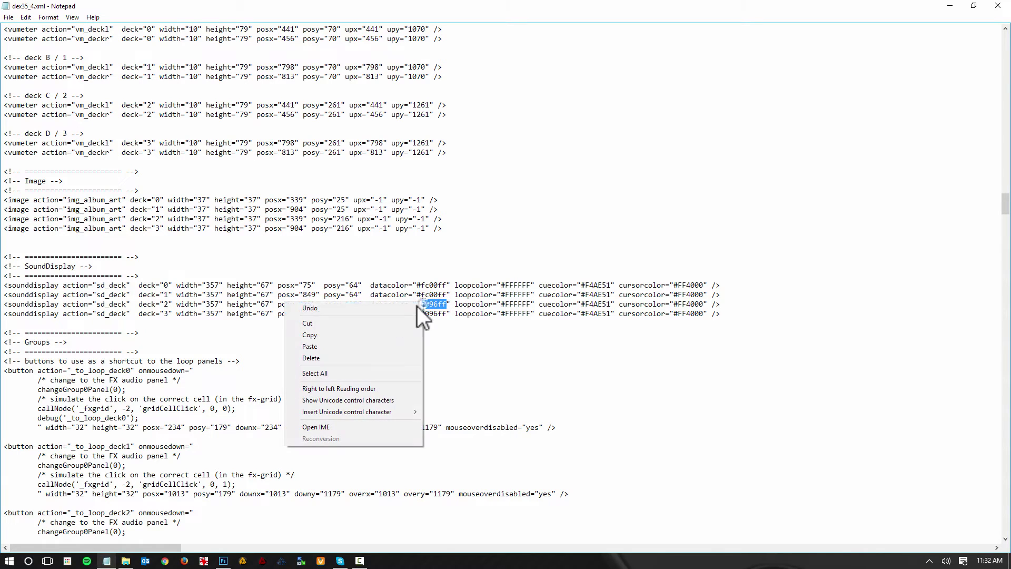
pyautogui.click(348, 344)
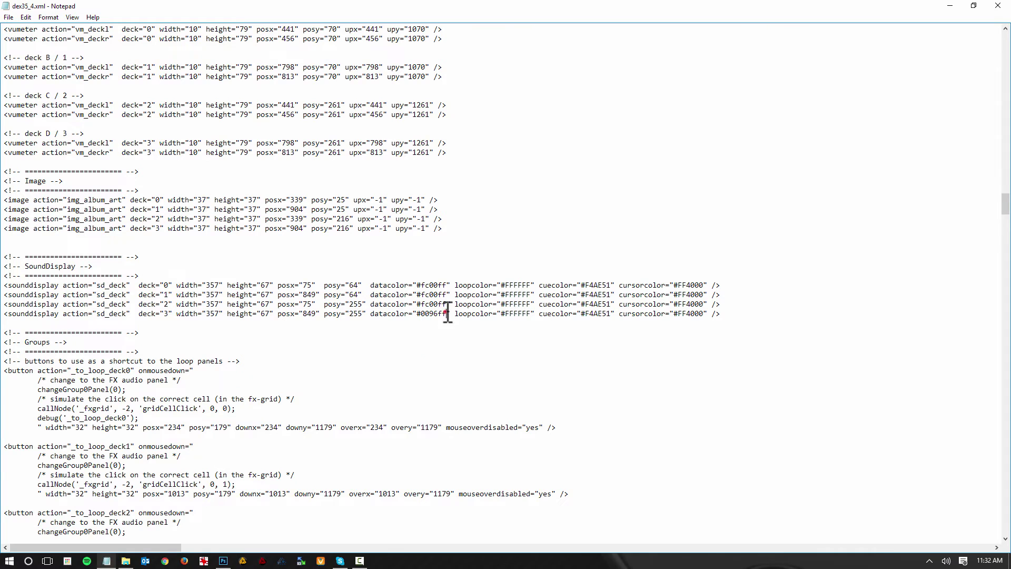
pyautogui.moveTo(447, 314); pyautogui.dragTo(421, 315)
pyautogui.rightClick(431, 314)
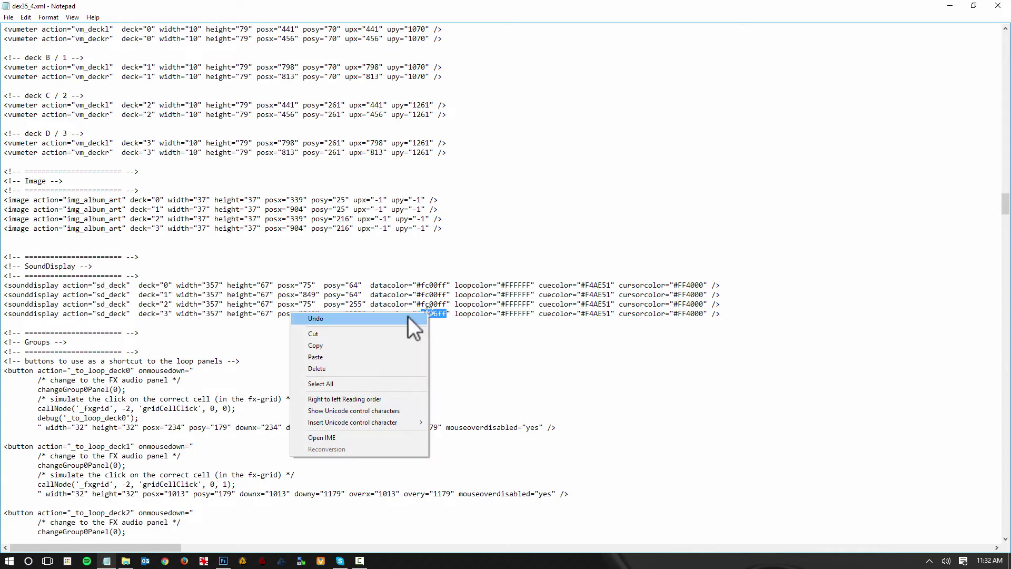
pyautogui.click(348, 355)
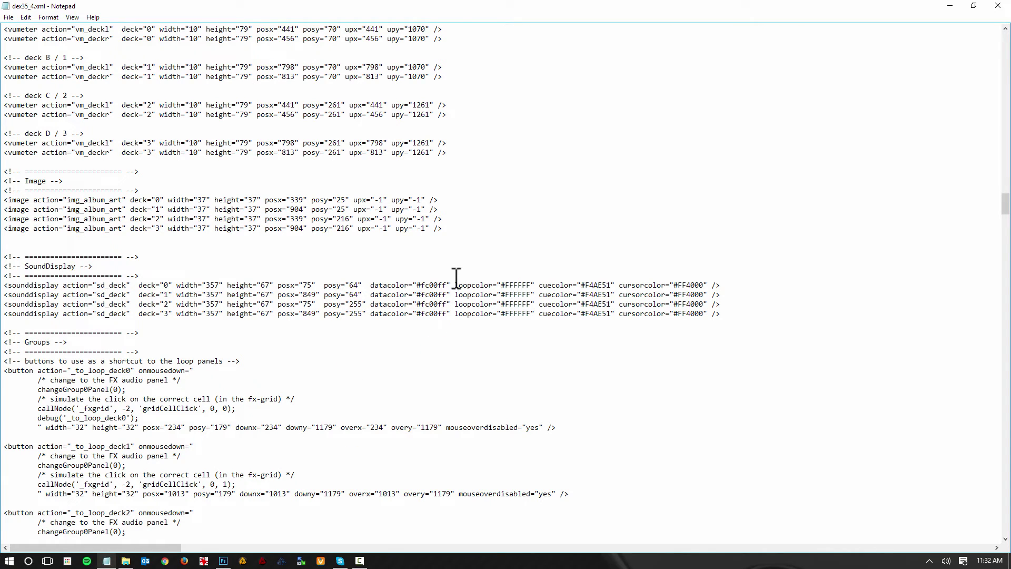
# Try saving over the skins-folder dex35_4.xml, which fails with access denied.
pyautogui.click(8, 17)
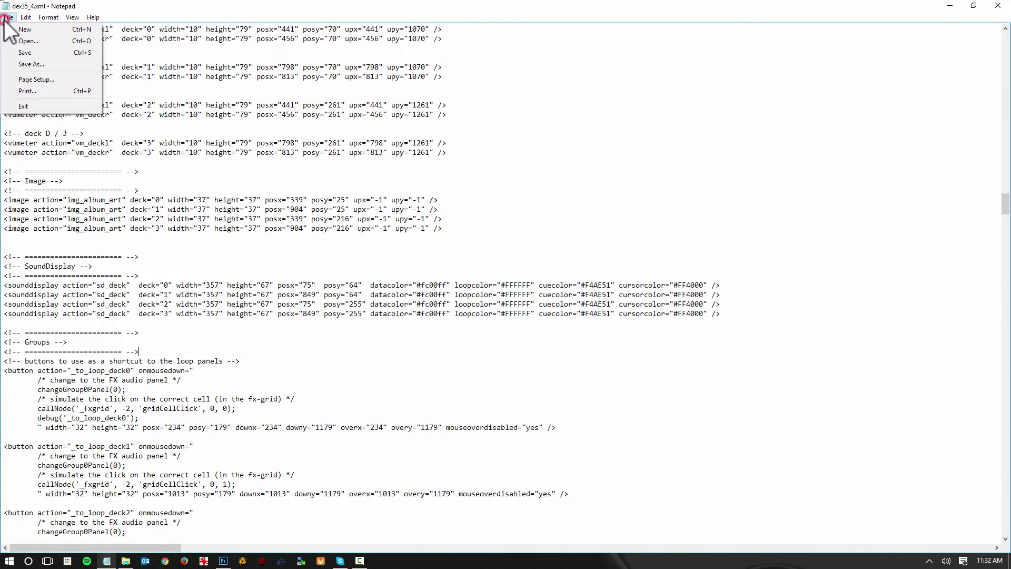
pyautogui.click(21, 52)
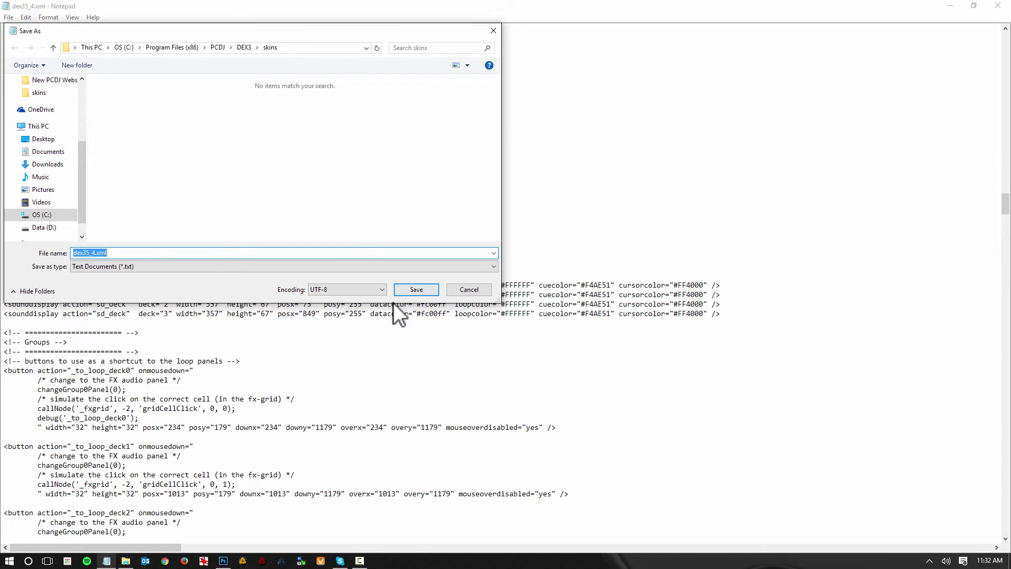
pyautogui.click(431, 289)
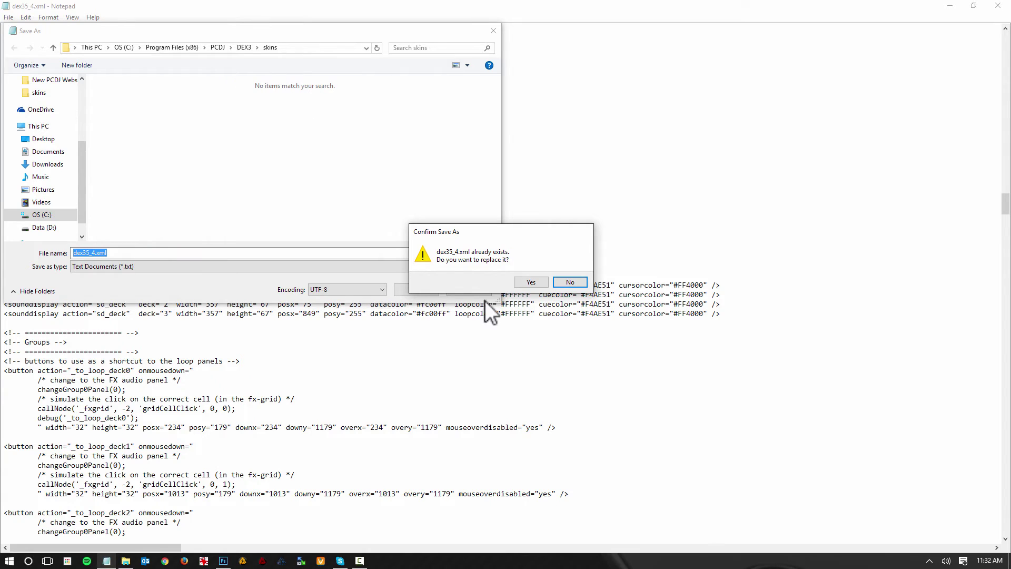
pyautogui.click(539, 280)
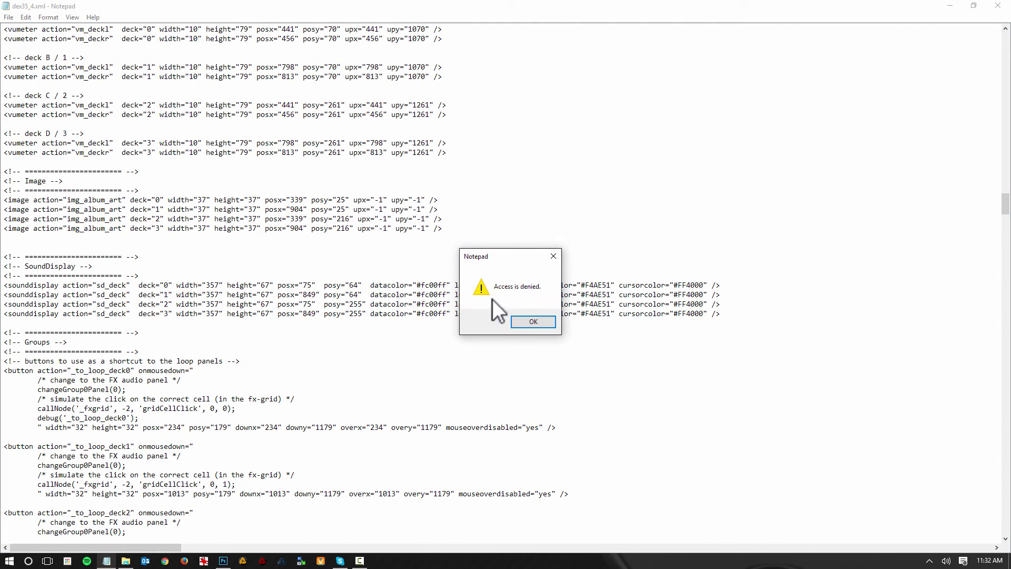
pyautogui.click(533, 322)
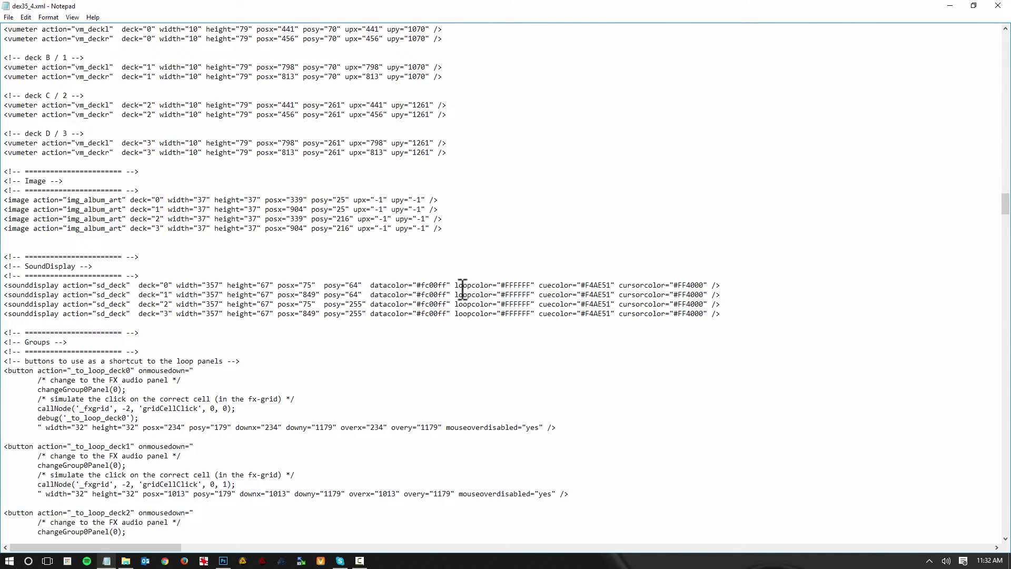
# Save the edited file as dex35_4.xml on the Desktop instead.
pyautogui.click(8, 18)
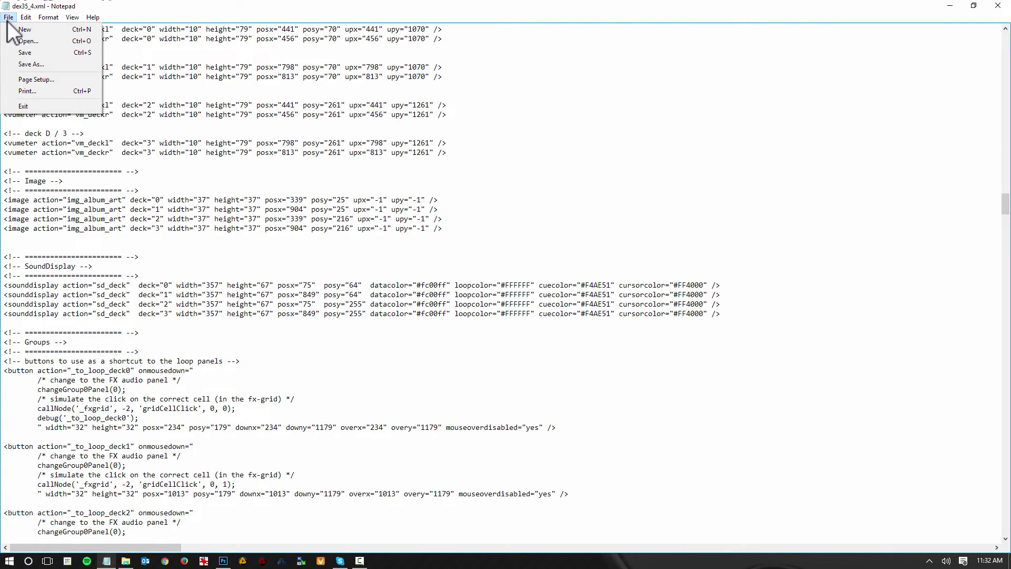
pyautogui.click(30, 66)
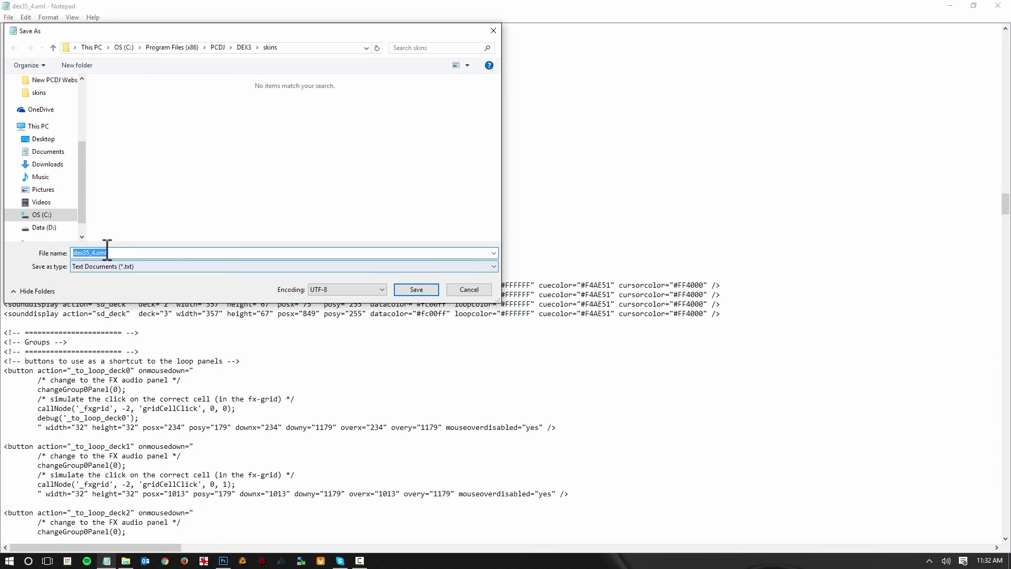
pyautogui.click(42, 139)
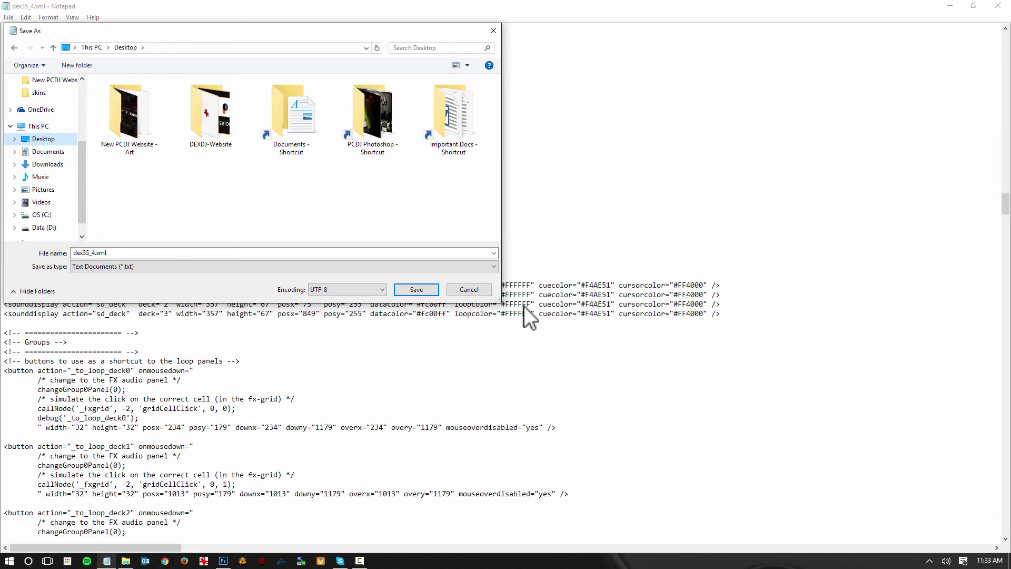
pyautogui.click(412, 292)
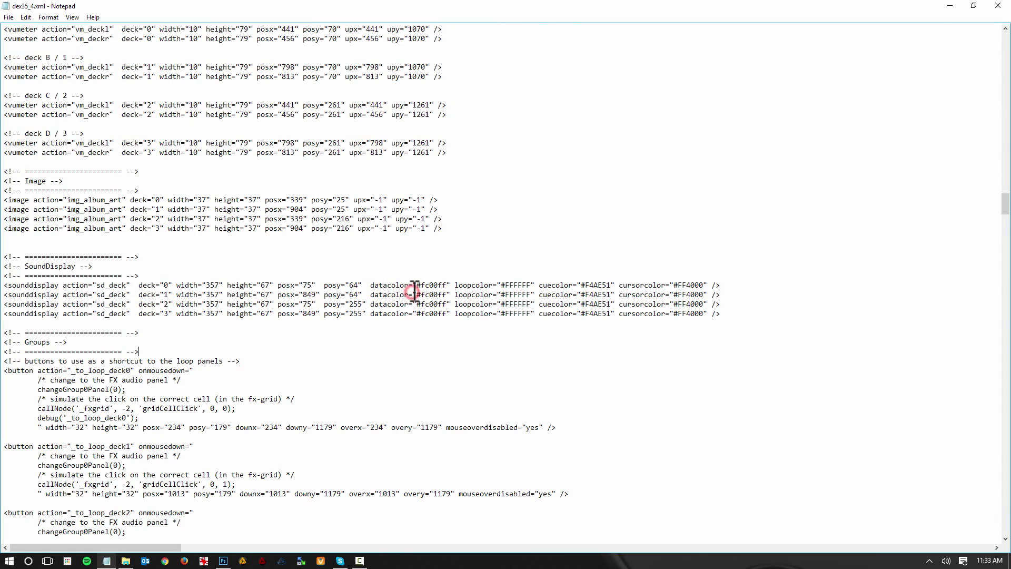
# Close Notepad and copy the edited dex35_4.xml from the Desktop.
pyautogui.click(998, 6)
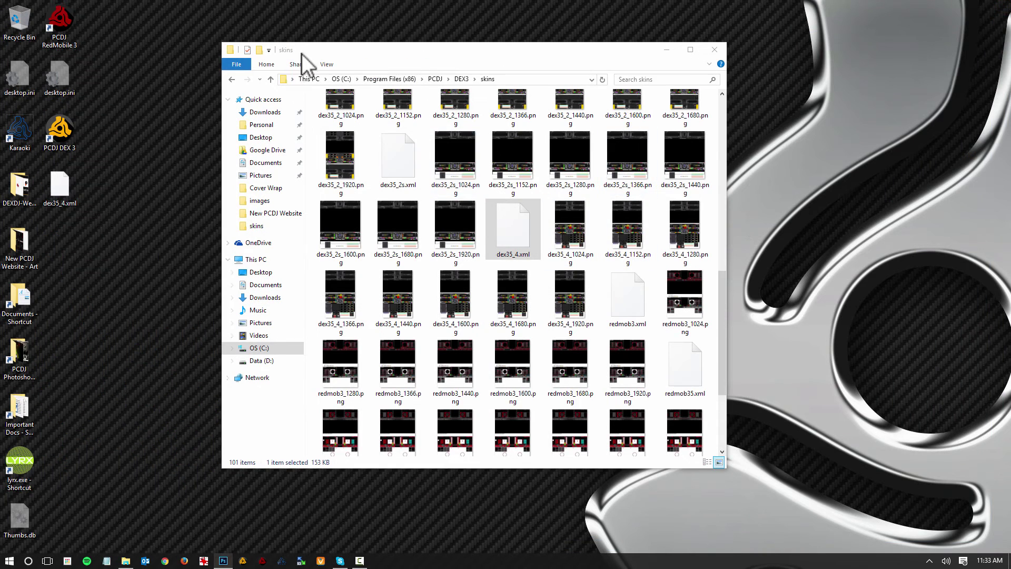
pyautogui.moveTo(370, 58); pyautogui.dragTo(484, 56)
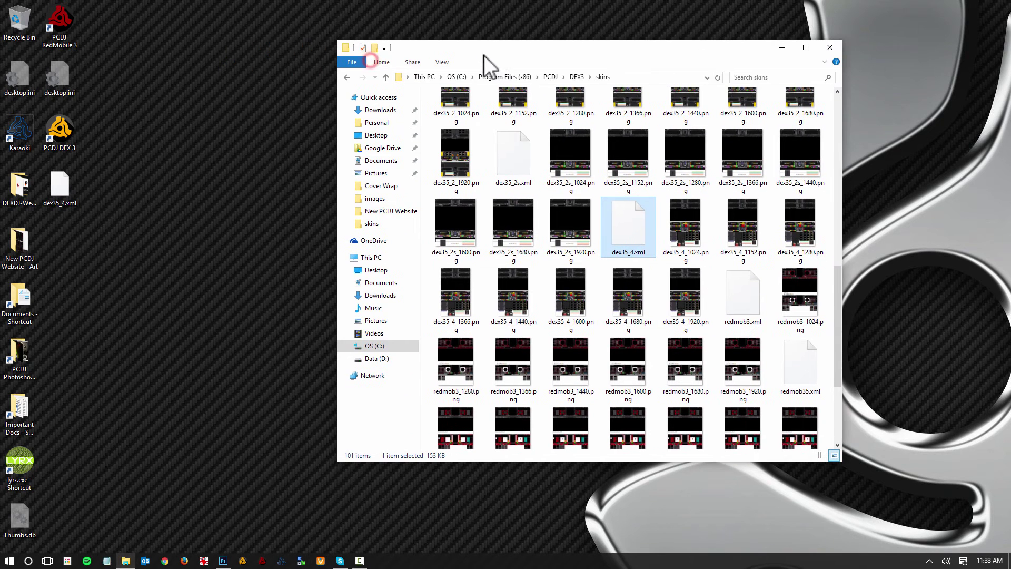
pyautogui.click(70, 183)
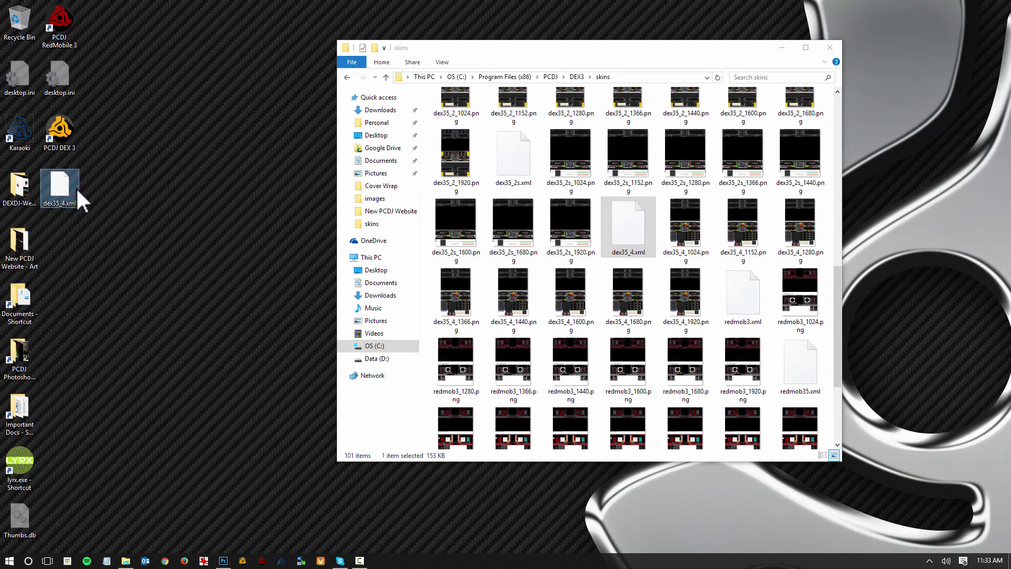
pyautogui.rightClick(77, 190)
pyautogui.click(169, 156)
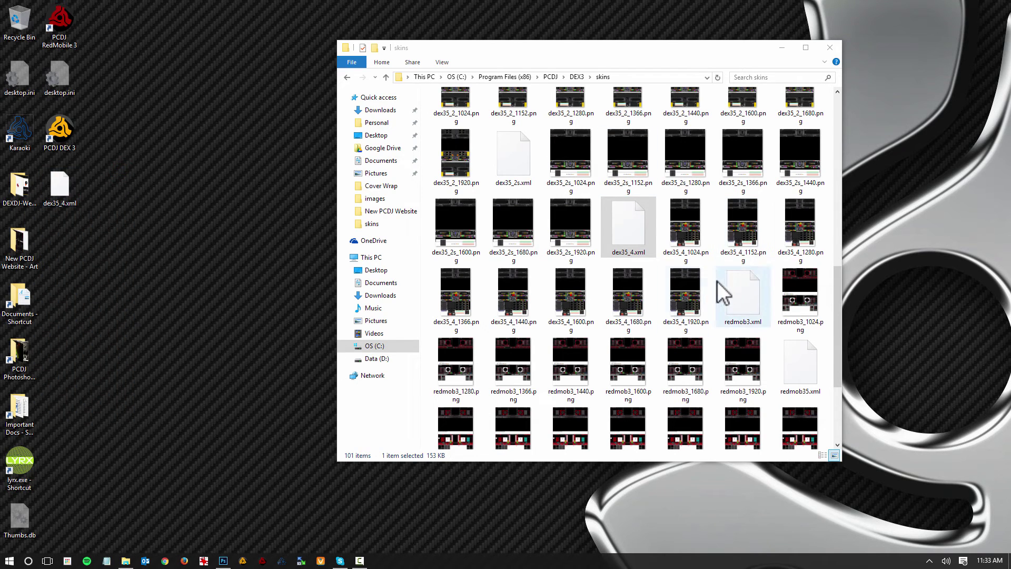
# Paste it into the skins folder, replacing the original with administrator permission.
pyautogui.click(714, 261)
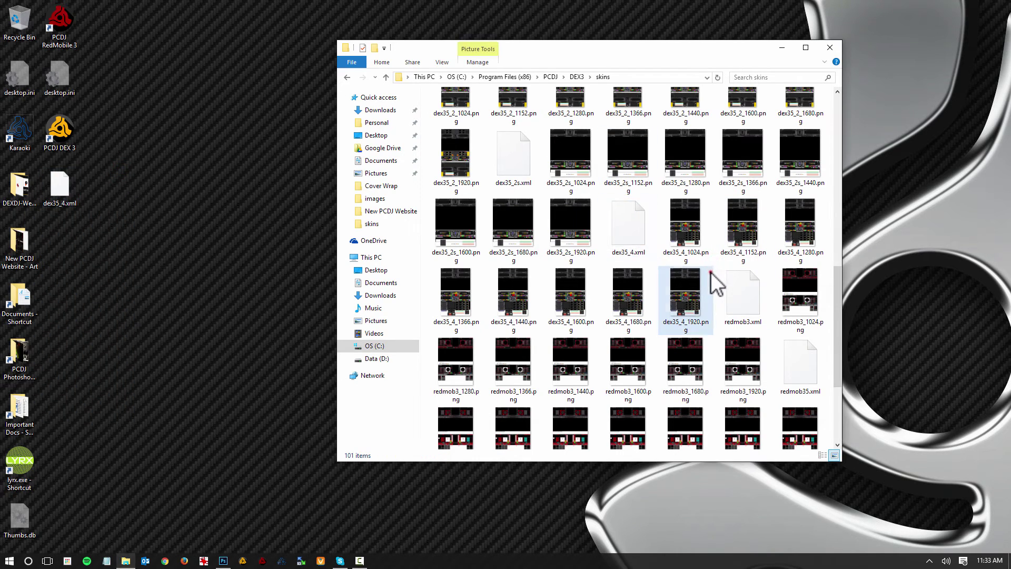
pyautogui.click(717, 262)
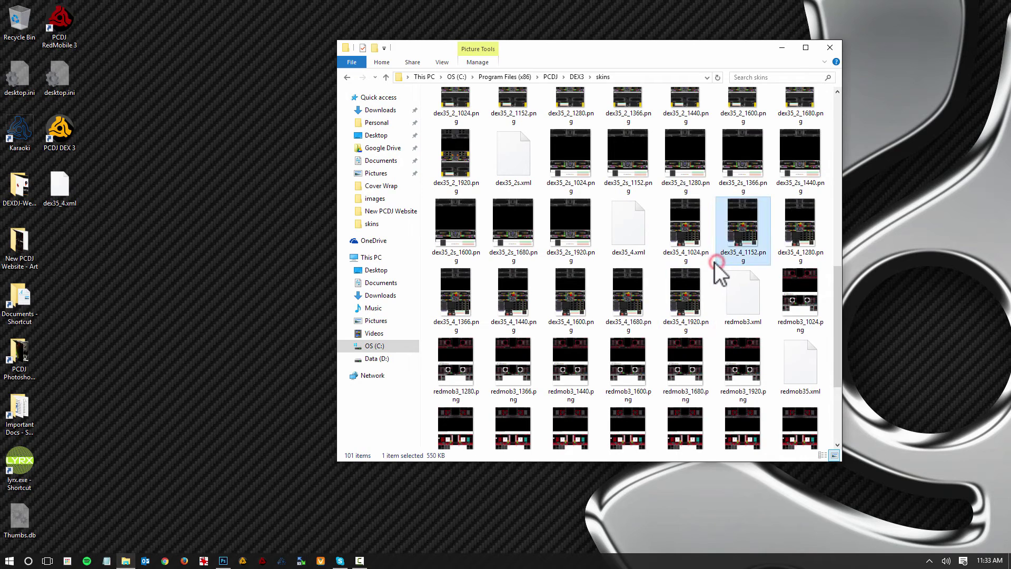
pyautogui.click(714, 273)
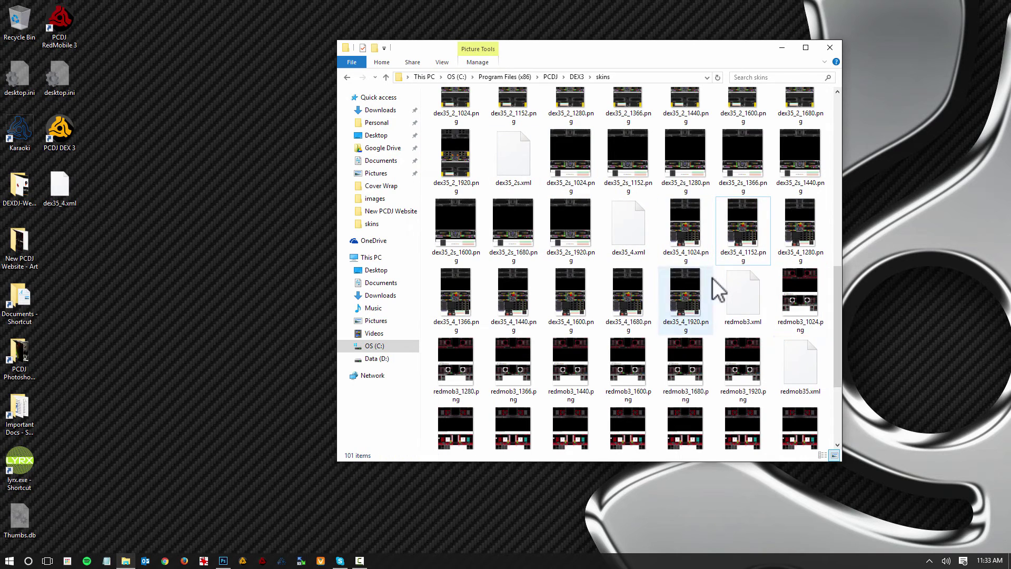
pyautogui.rightClick(712, 278)
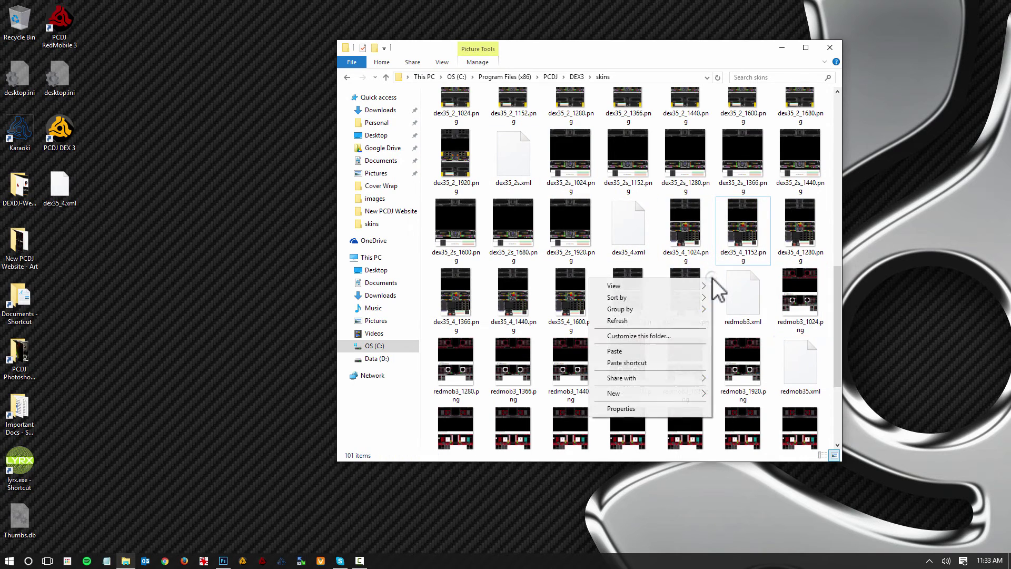
pyautogui.click(612, 352)
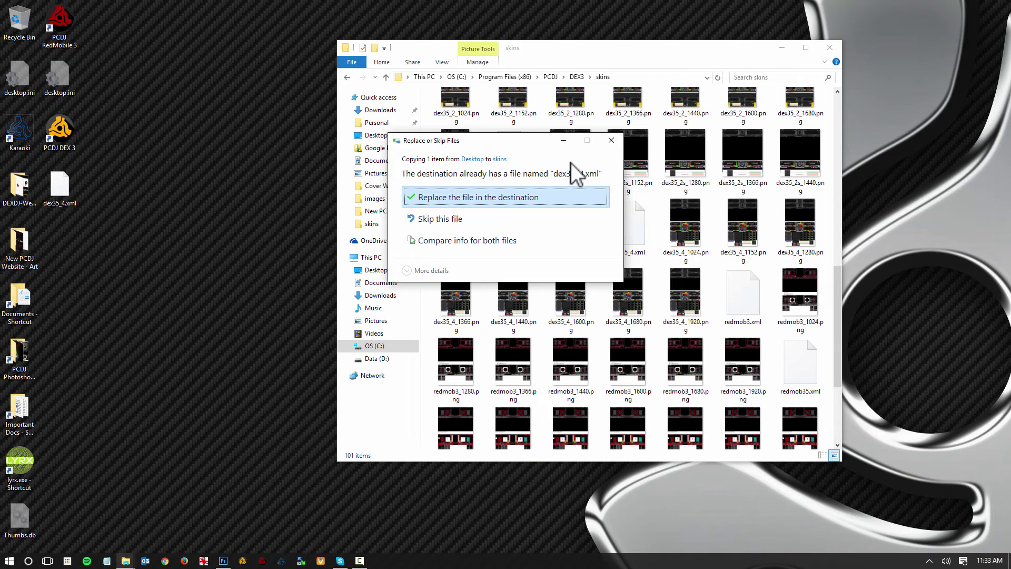
pyautogui.click(440, 197)
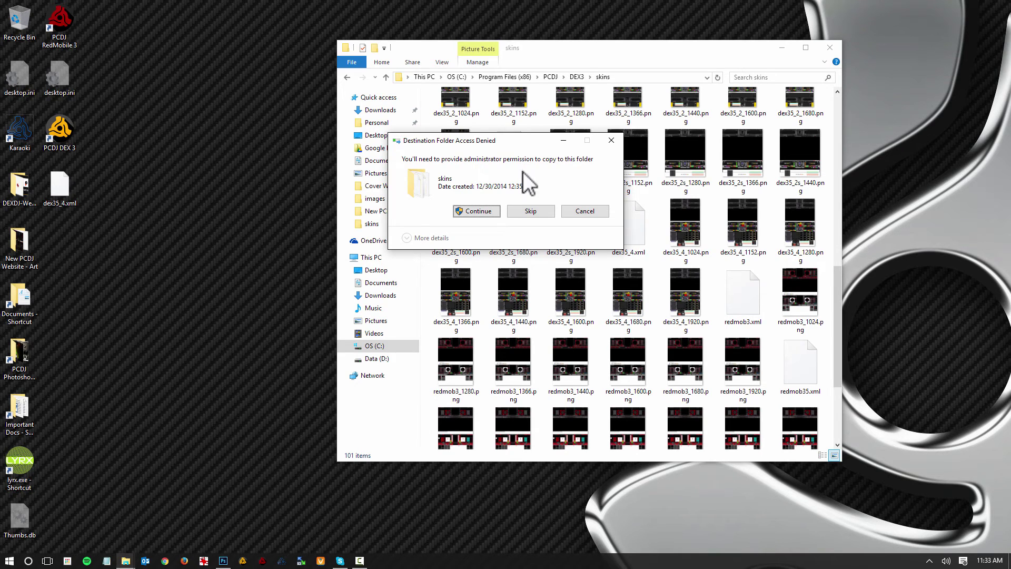
pyautogui.click(477, 209)
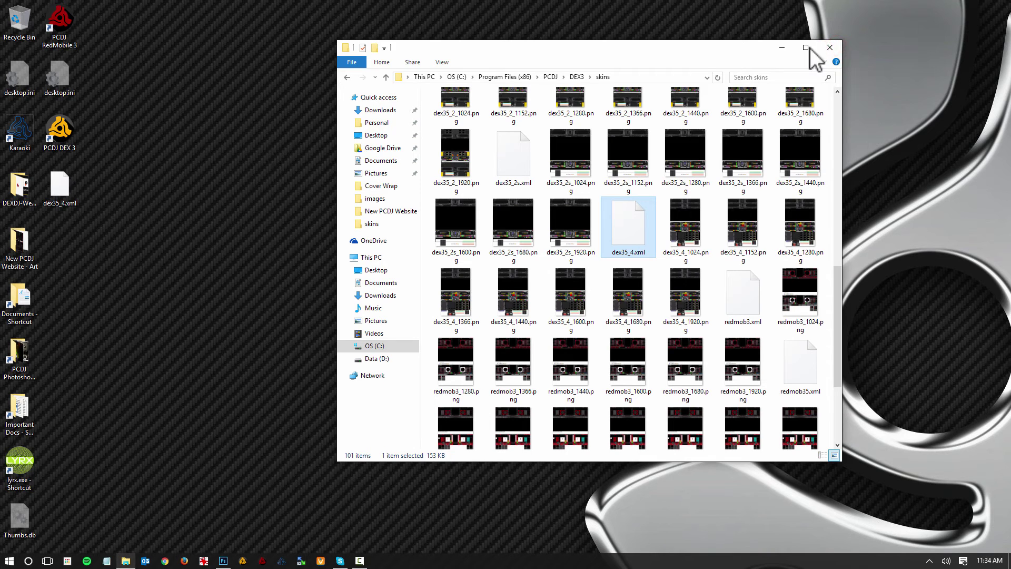
# Close Explorer, relaunch DEX 3, and apply the DEX 3.5 Nighttime (4 decks) skin in Options.
pyautogui.click(834, 47)
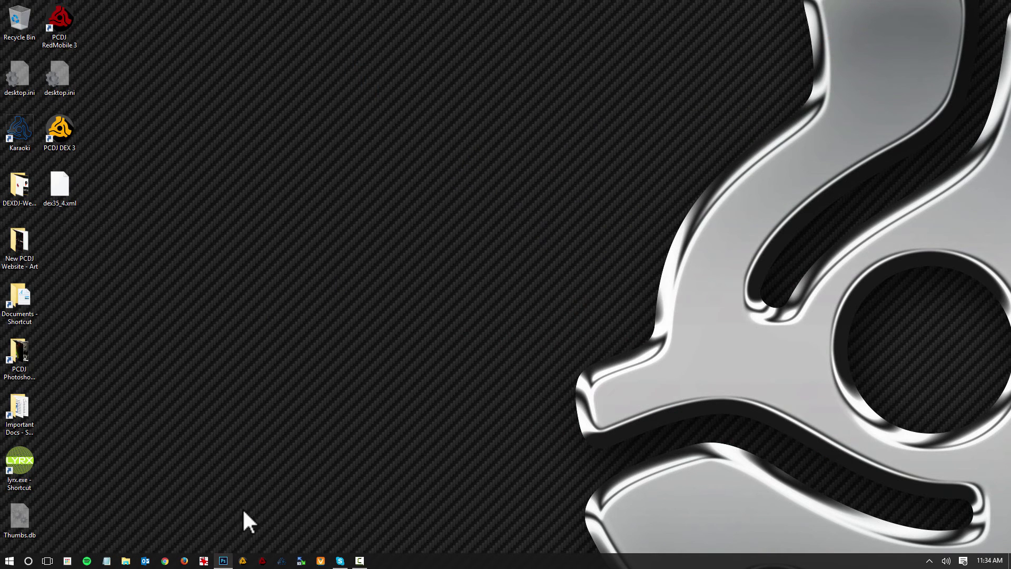
pyautogui.click(241, 561)
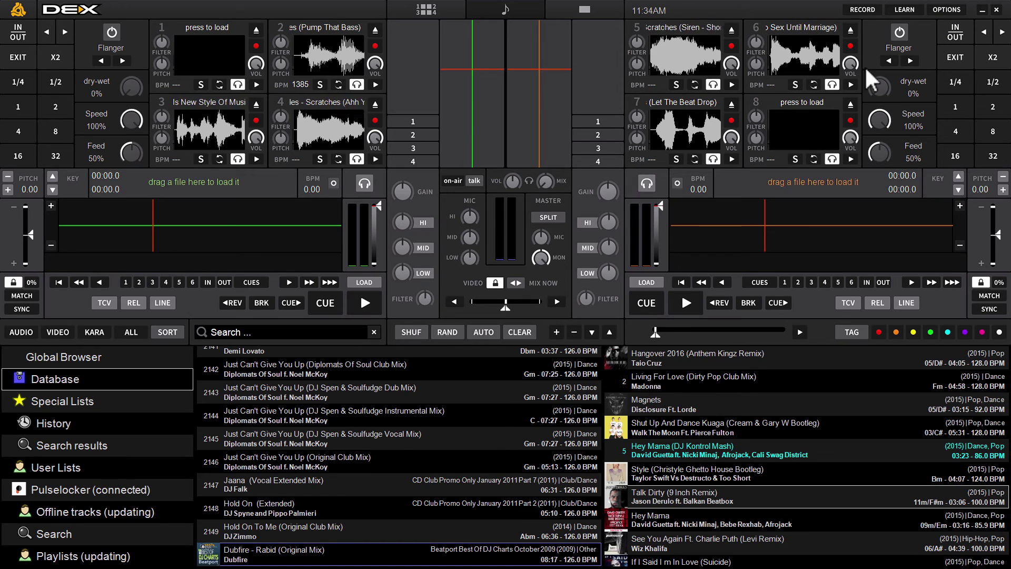
pyautogui.click(951, 8)
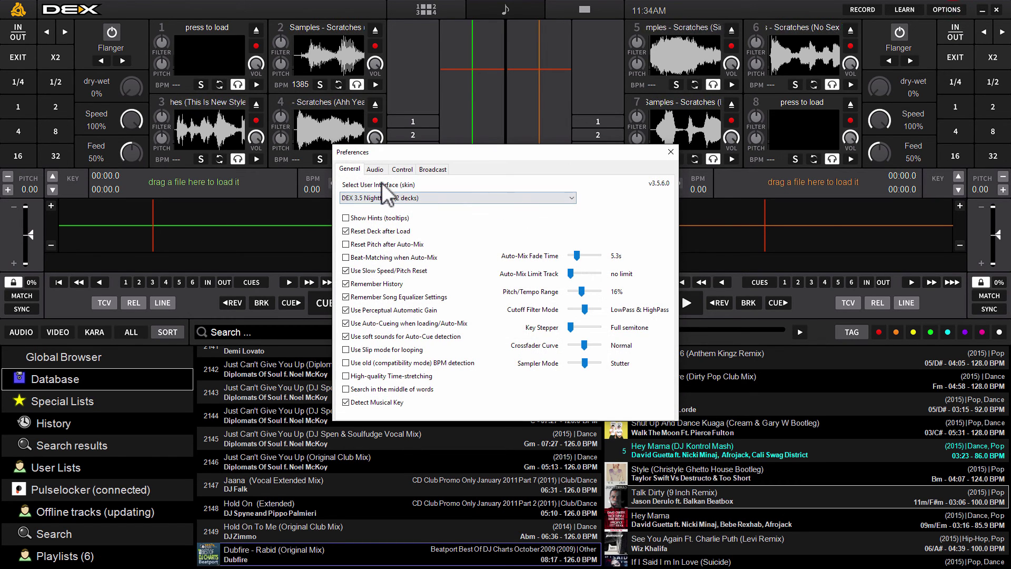
pyautogui.click(355, 198)
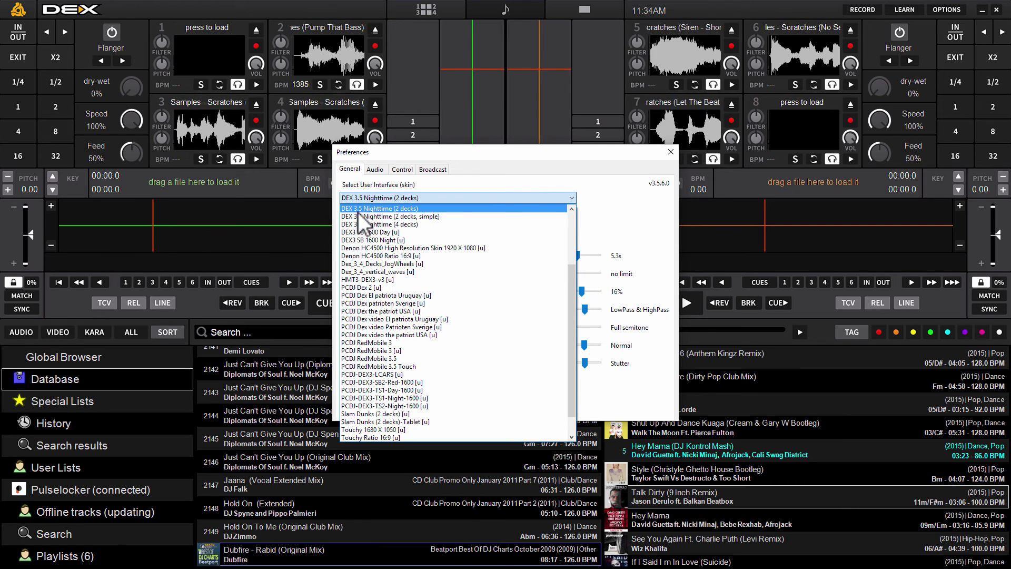
pyautogui.click(359, 224)
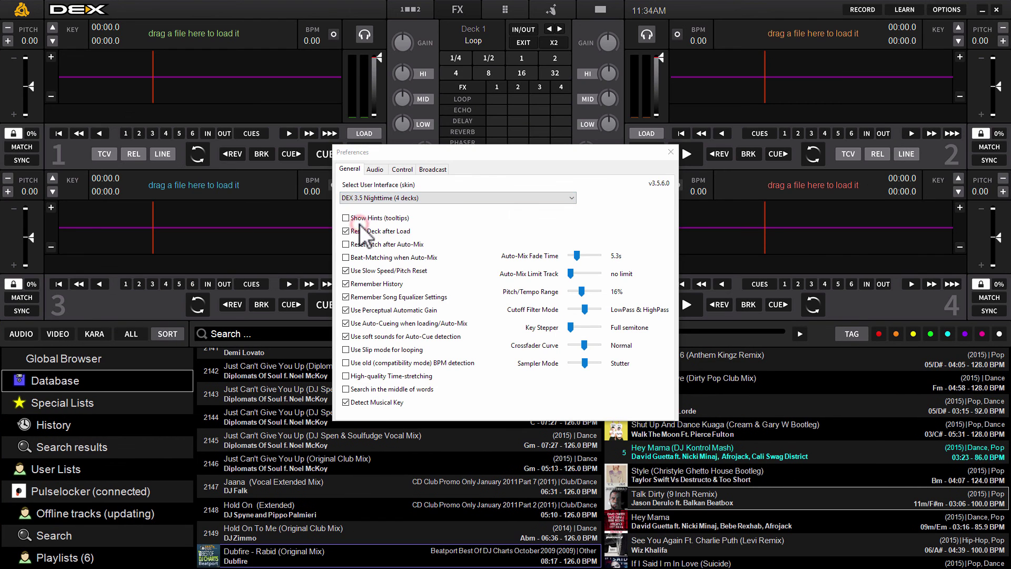
pyautogui.click(669, 152)
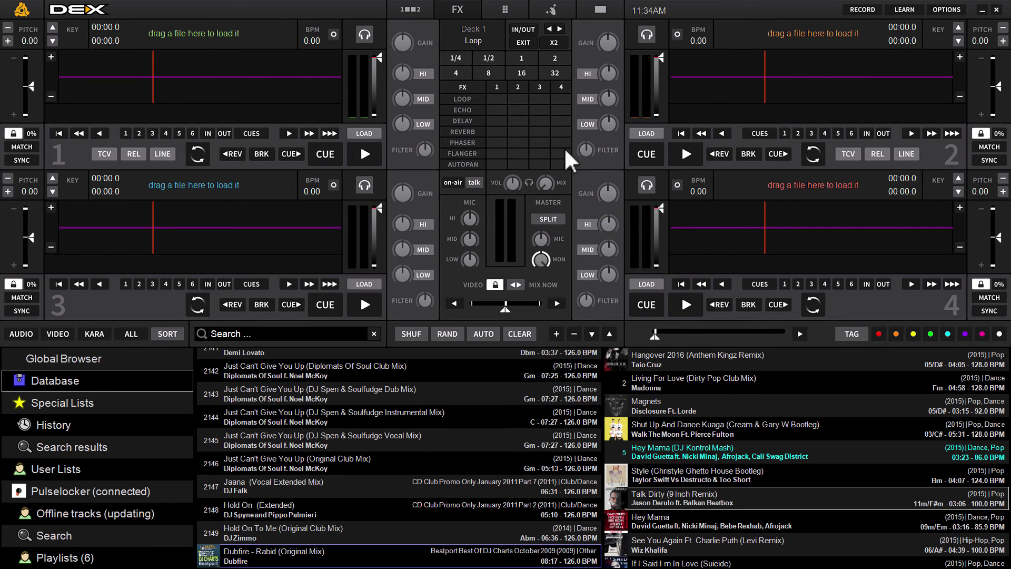
# Load Hangover 2016 into deck 1 and Magnets into deck 2.
pyautogui.click(666, 431)
pyautogui.moveTo(655, 358); pyautogui.dragTo(235, 83)
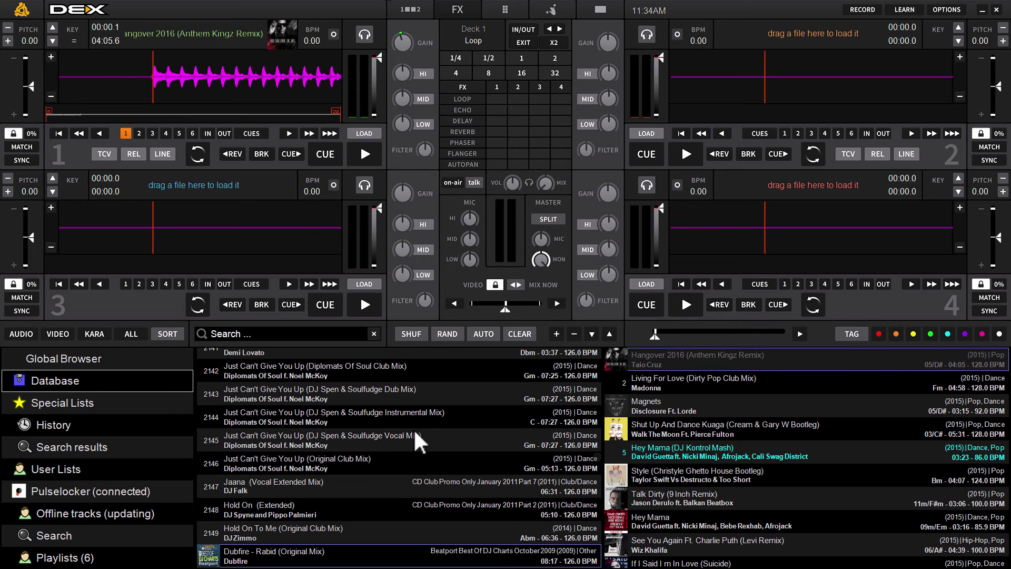
pyautogui.click(670, 430)
pyautogui.click(663, 401)
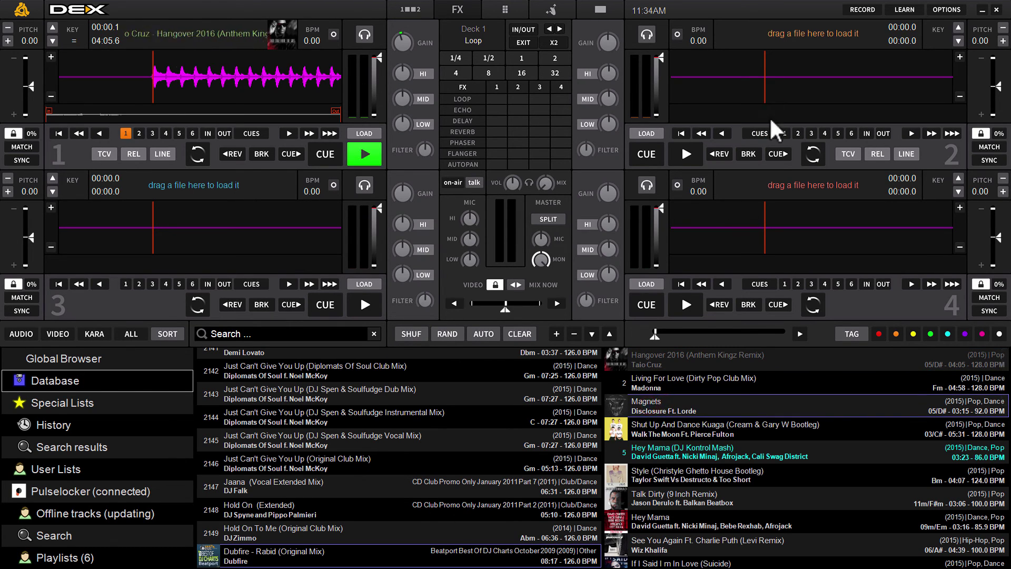
pyautogui.rightClick(700, 411)
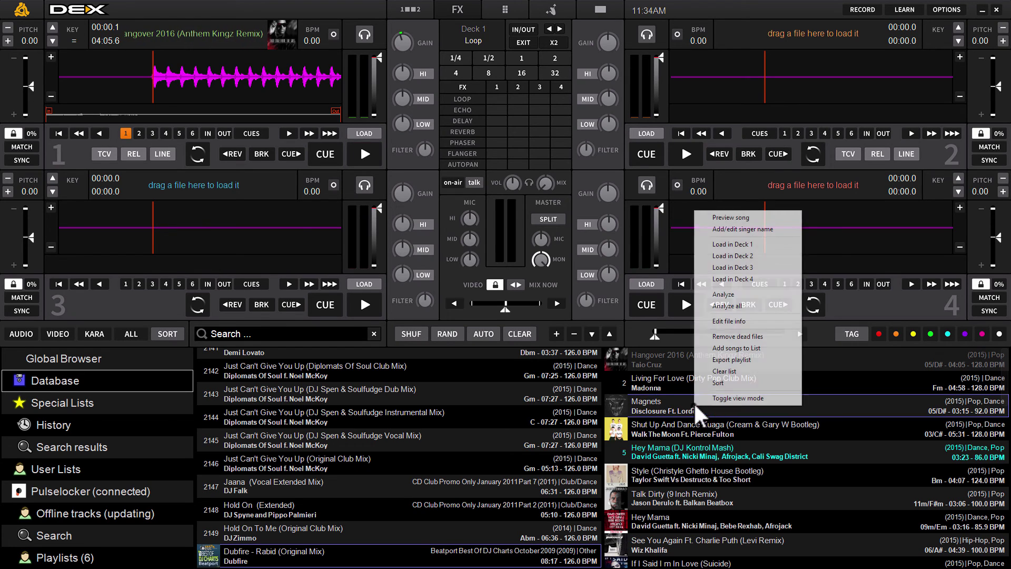
pyautogui.click(715, 251)
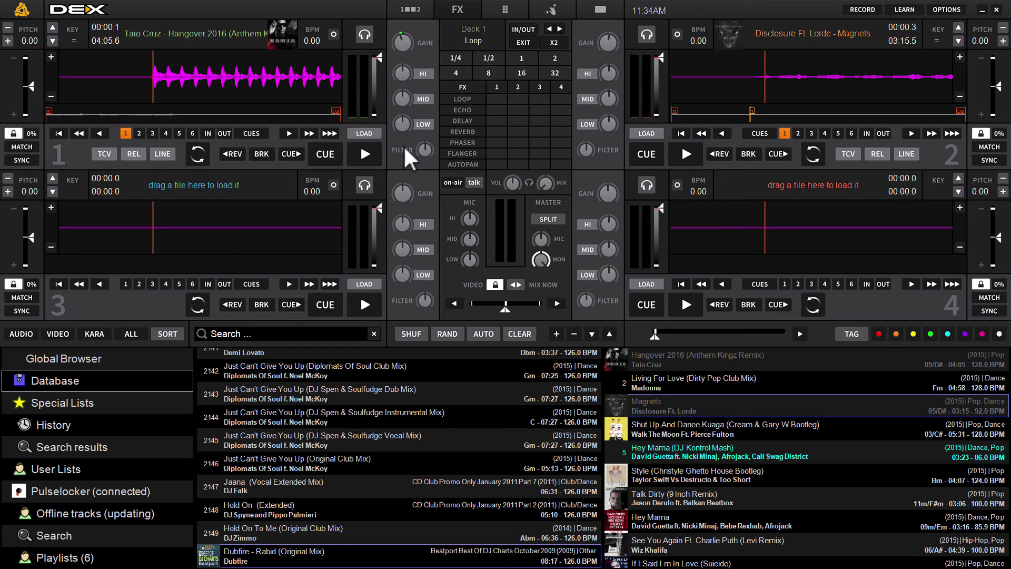
# Play deck 1 and return to its cue point twice to preview the purple waveform.
pyautogui.click(369, 157)
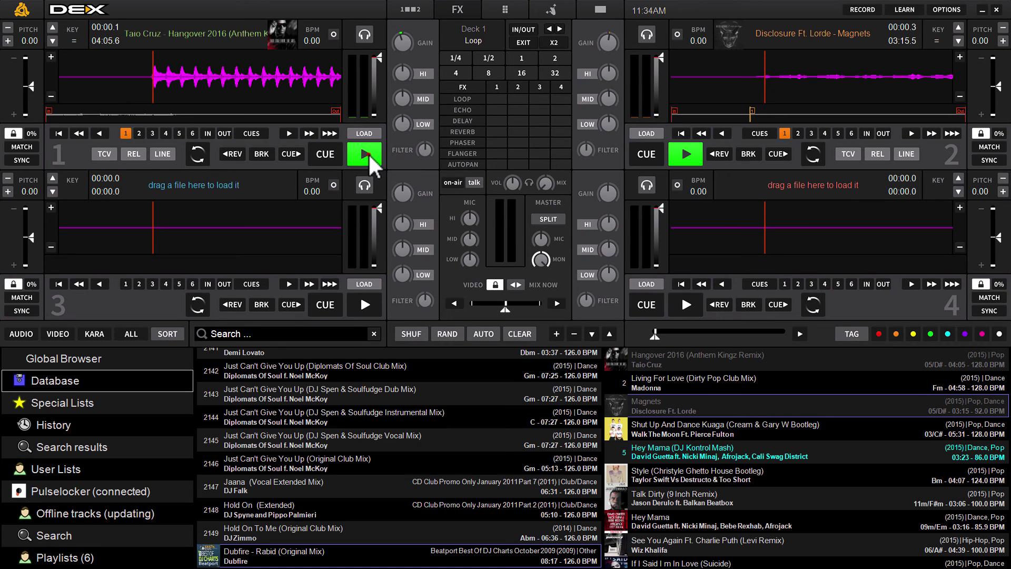
pyautogui.click(325, 158)
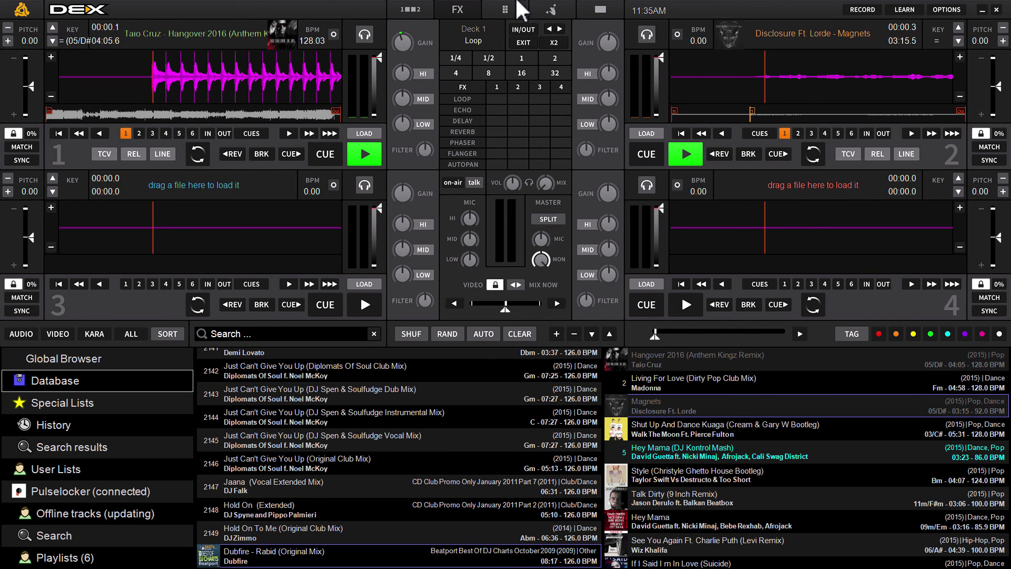
pyautogui.click(363, 157)
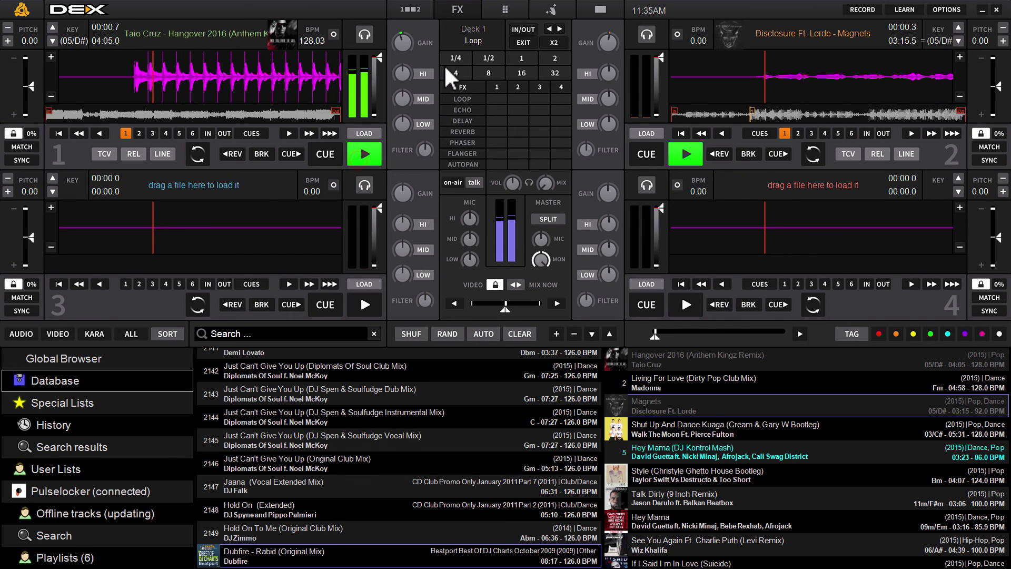
pyautogui.click(337, 158)
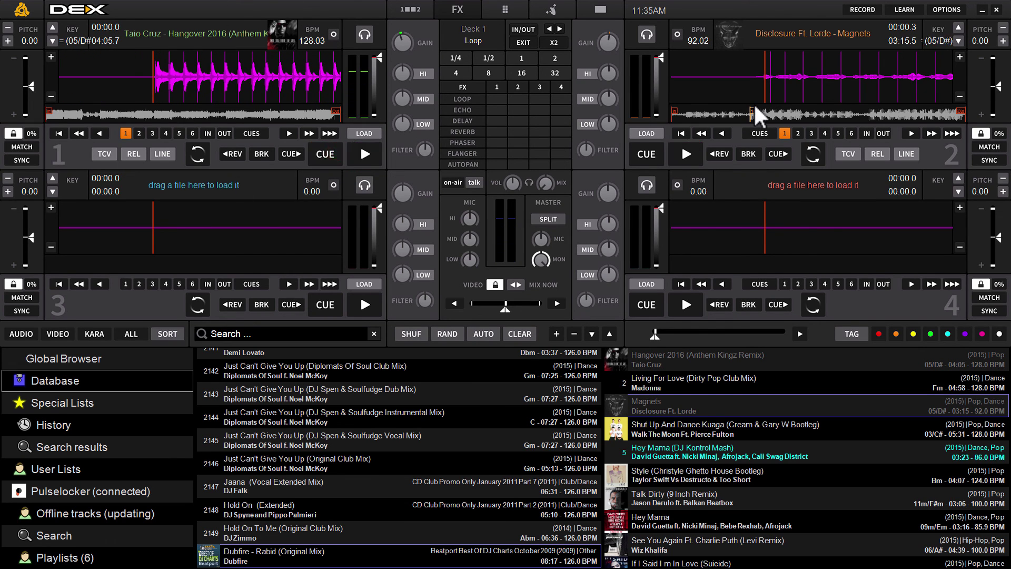